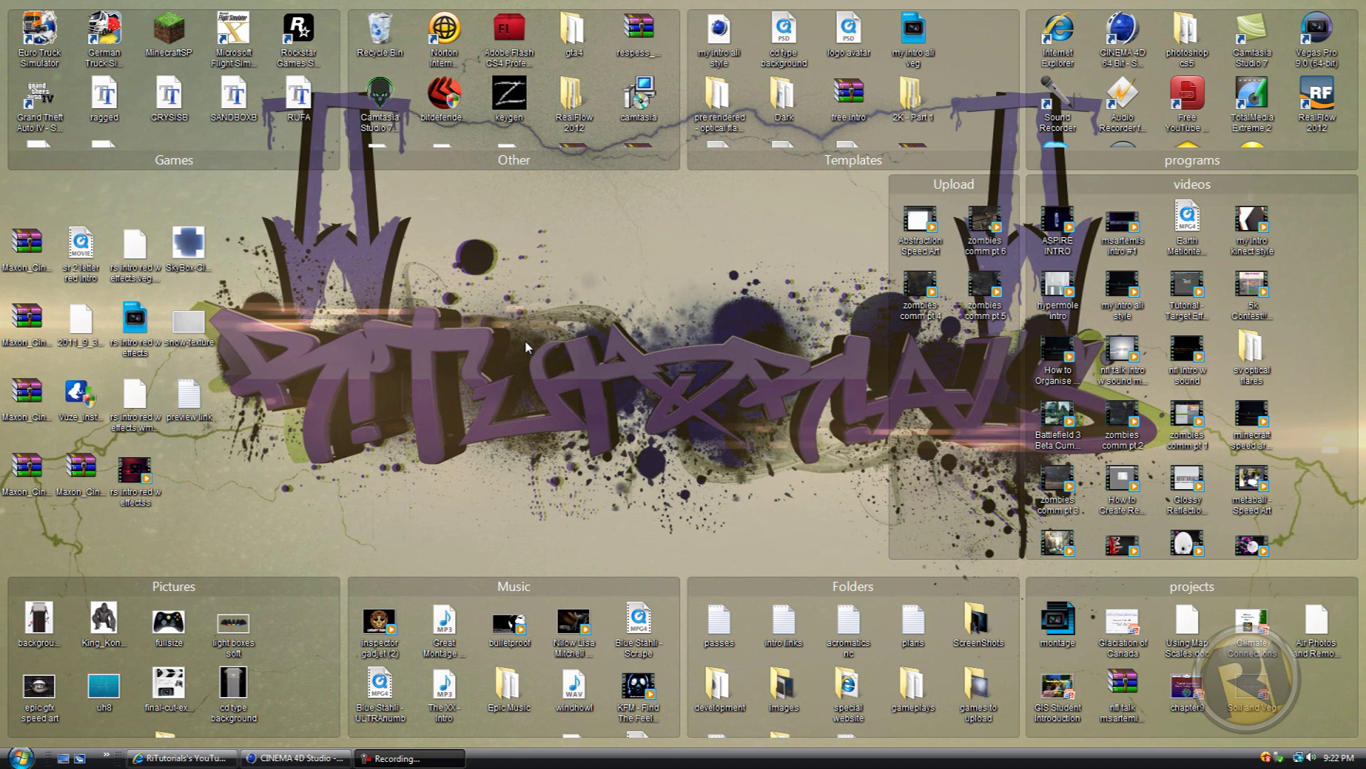
Step: Bring the empty Untitled 1 scene forward and orbit the view to lower the horizon
left_click(293, 758)
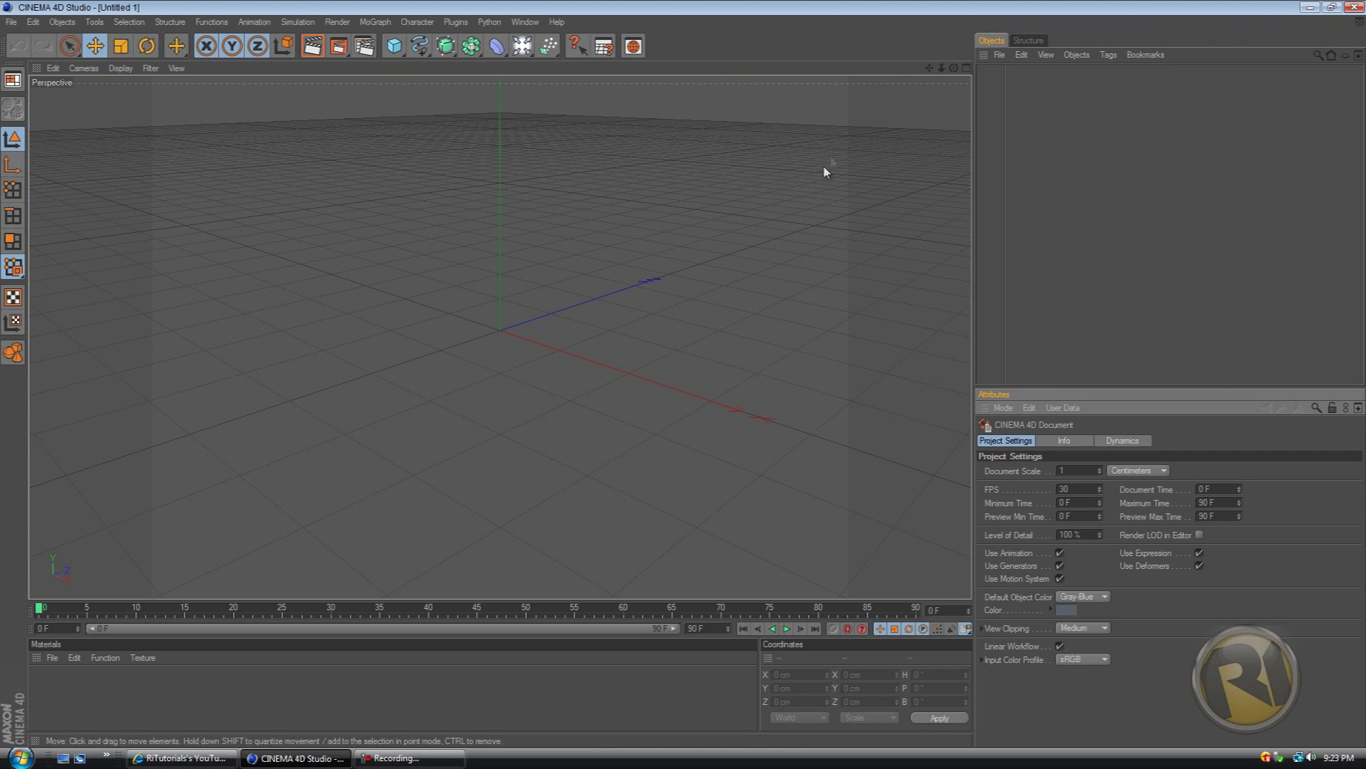
left_click_drag(684, 382, 553, 511, "alt")
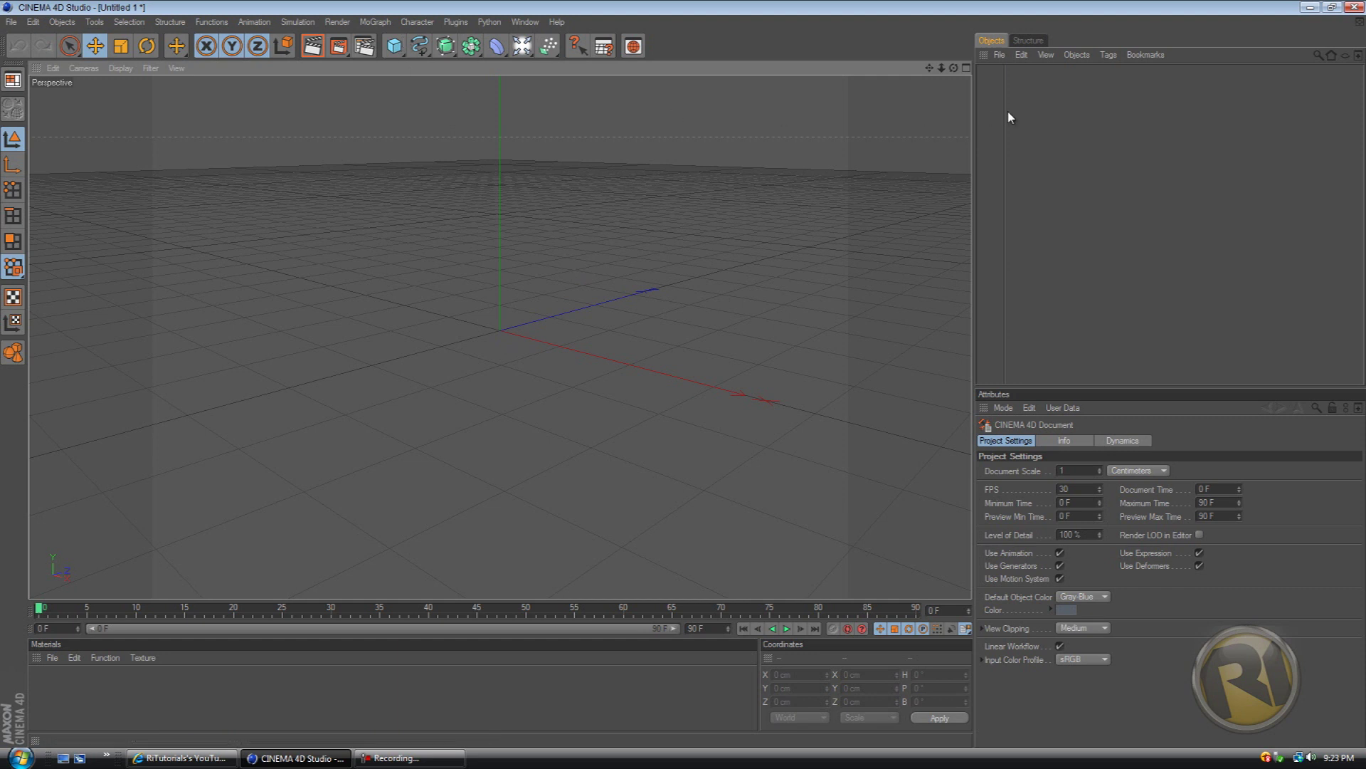
left_click_drag(464, 245, 686, 381, "alt")
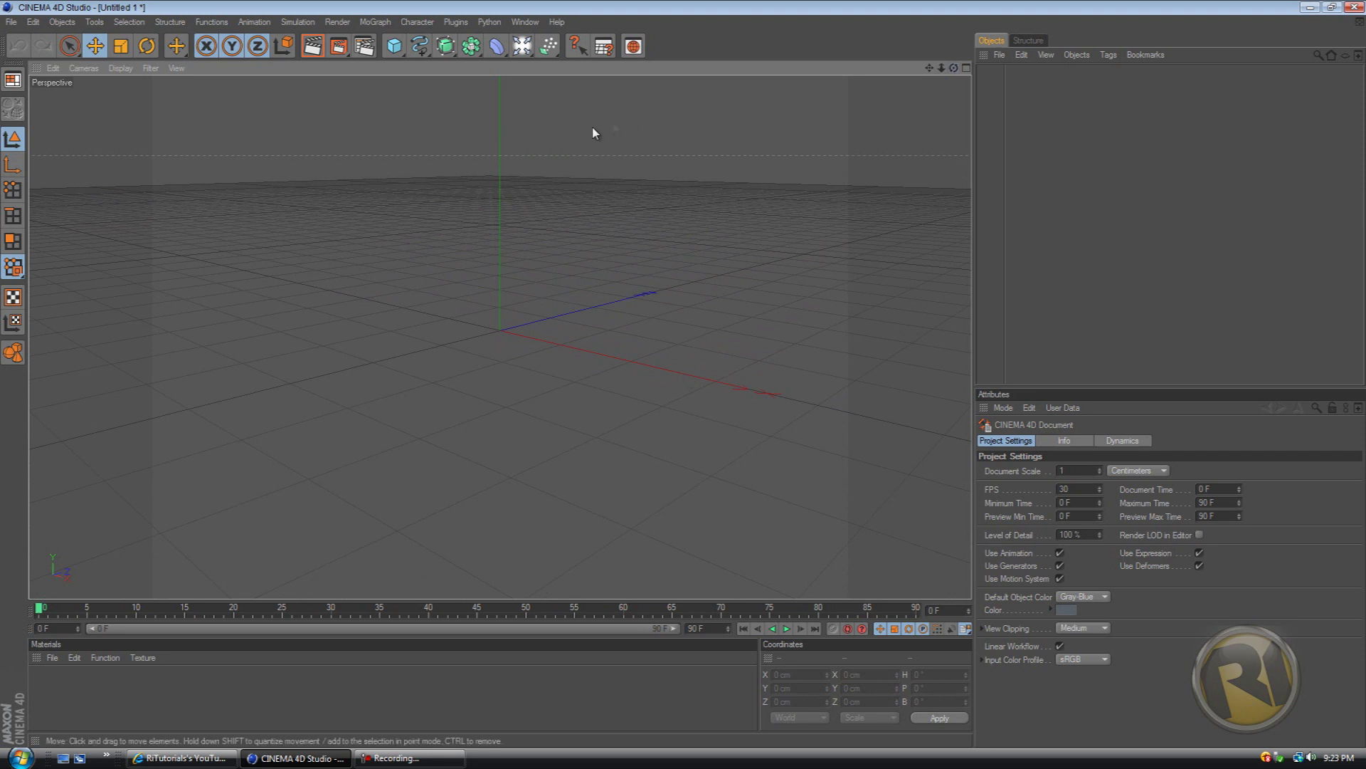
left_click_drag(686, 381, 684, 381, "alt")
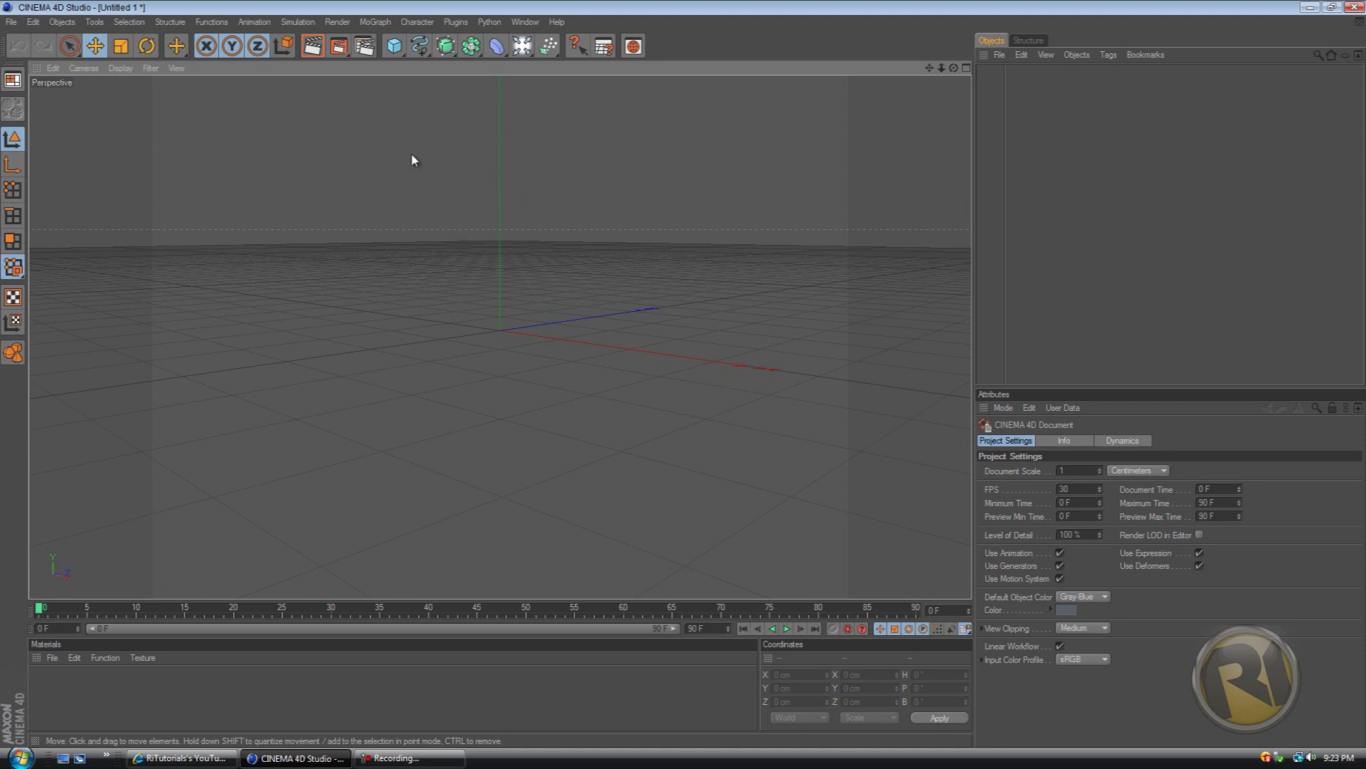
Step: Add a Plane and stretch it to about 21274 × 14120 cm, adjusting the view
left_click(393, 47)
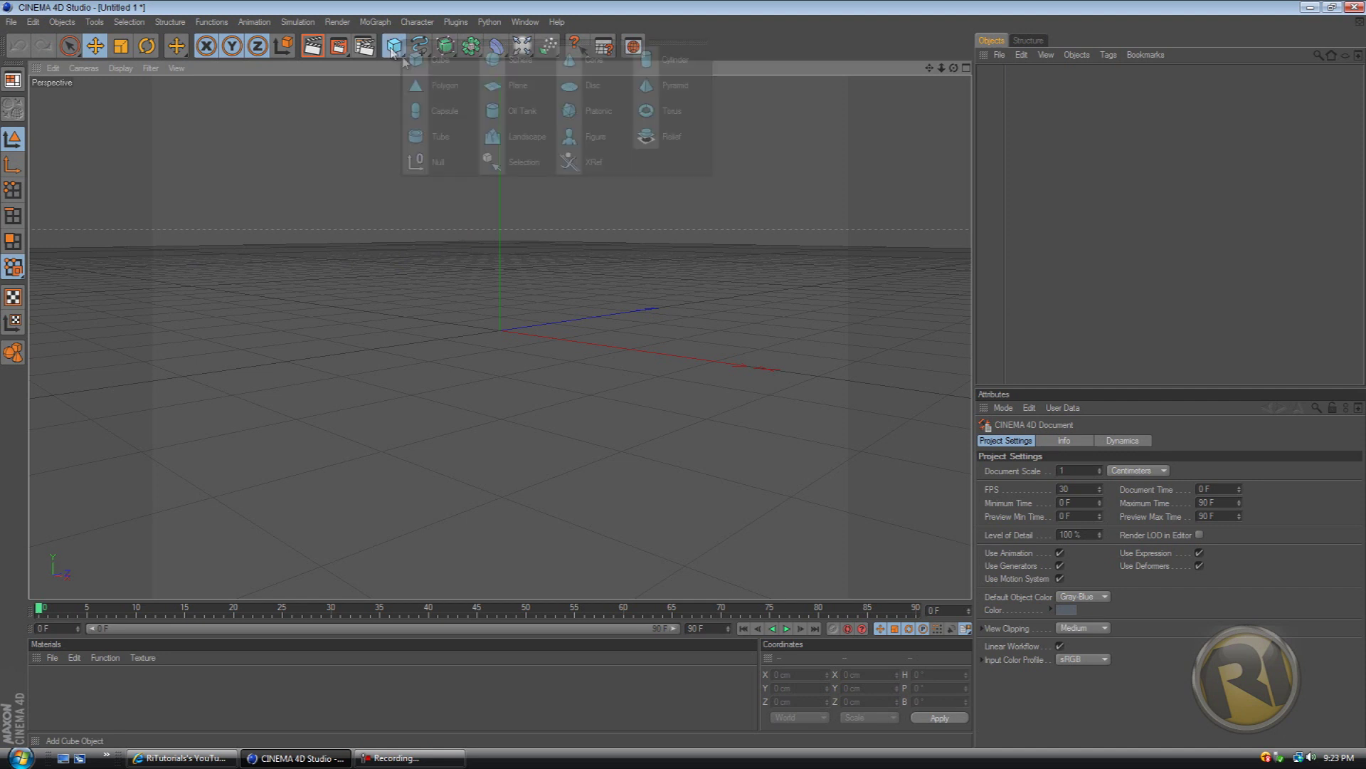
left_click(519, 86)
mouse_move(630, 366)
left_mouse_down()
mouse_move(607, 328)
mouse_move(702, 387)
mouse_move(686, 377)
mouse_move(909, 473)
mouse_move(683, 379)
mouse_move(662, 366)
mouse_move(750, 393)
mouse_move(644, 345)
mouse_move(653, 360)
left_mouse_up()
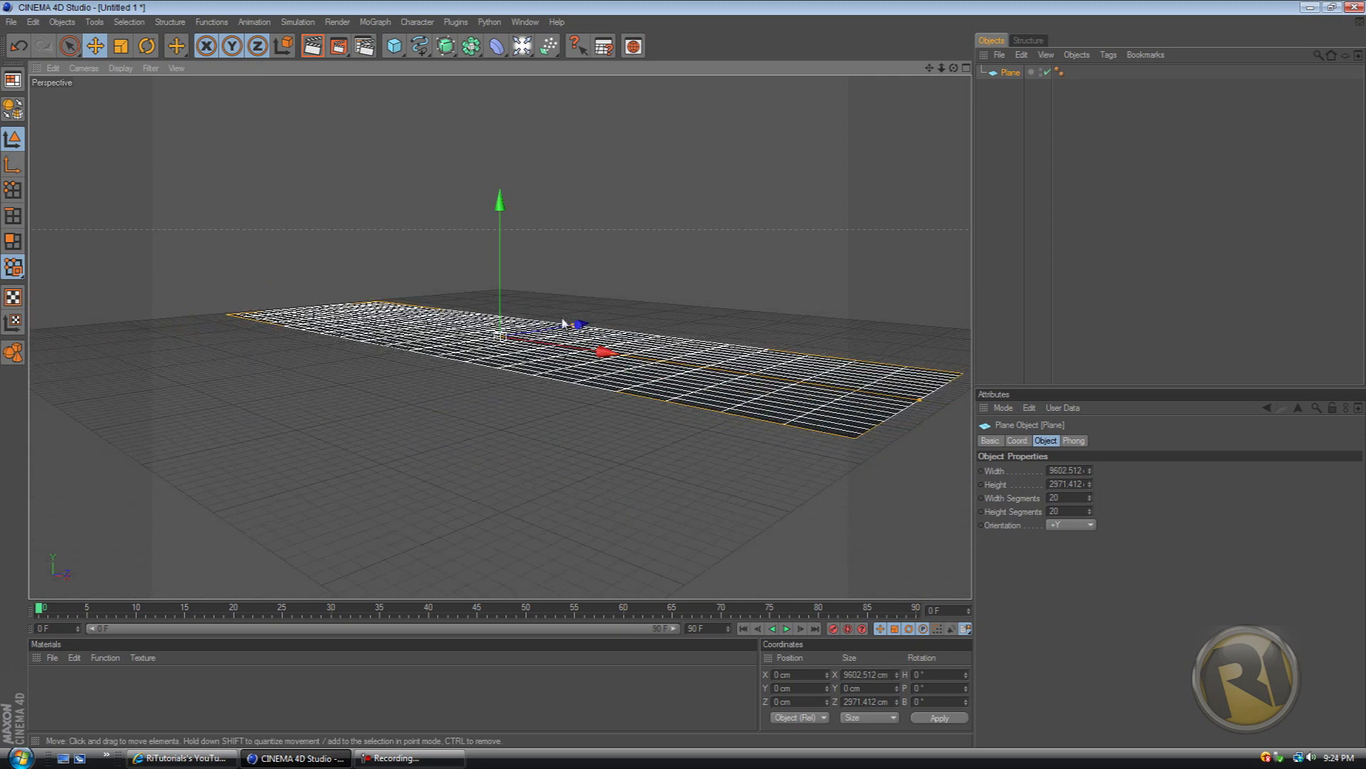
left_click_drag(575, 328, 687, 366)
scroll(686, 363, "up", 8)
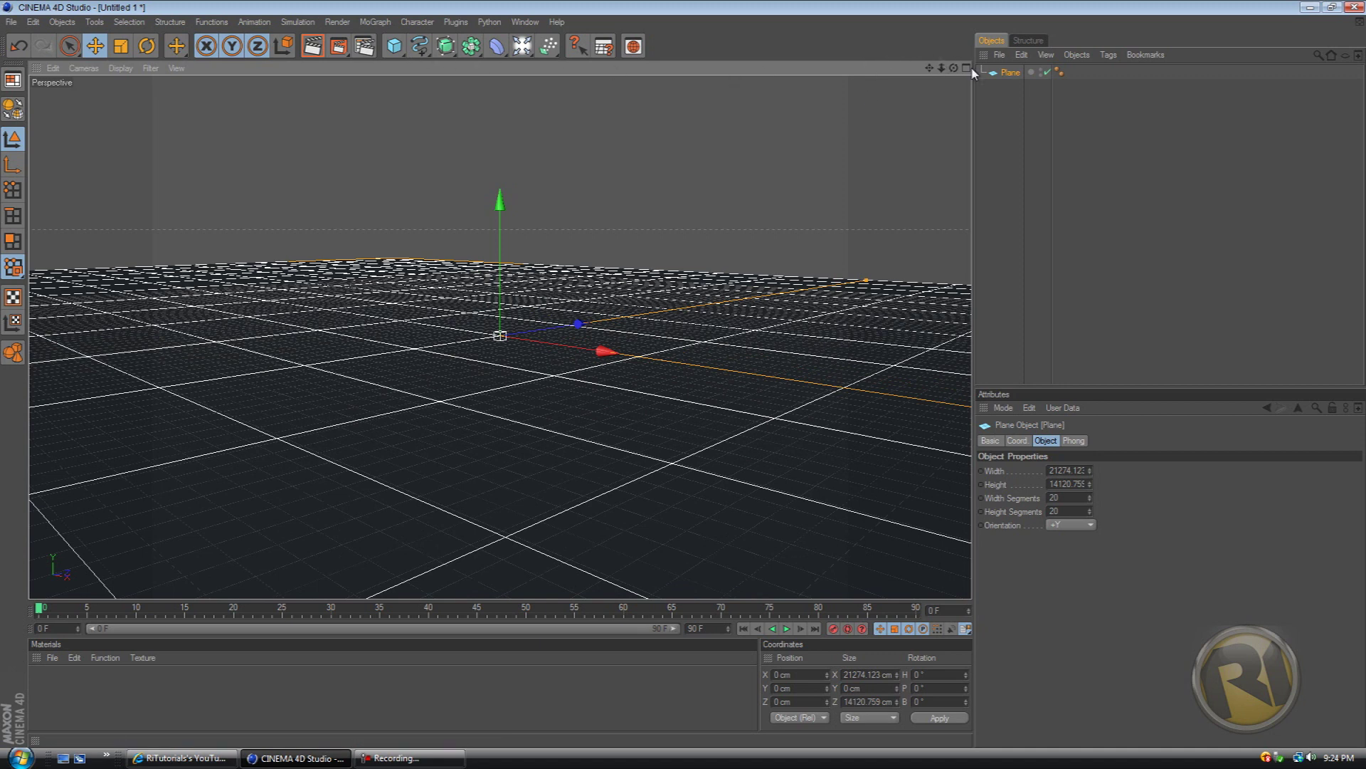
left_click_drag(953, 68, 940, 84)
Step: Create a pure white (255) material Mat, apply it to the floor plane, and preview
double_click(153, 702)
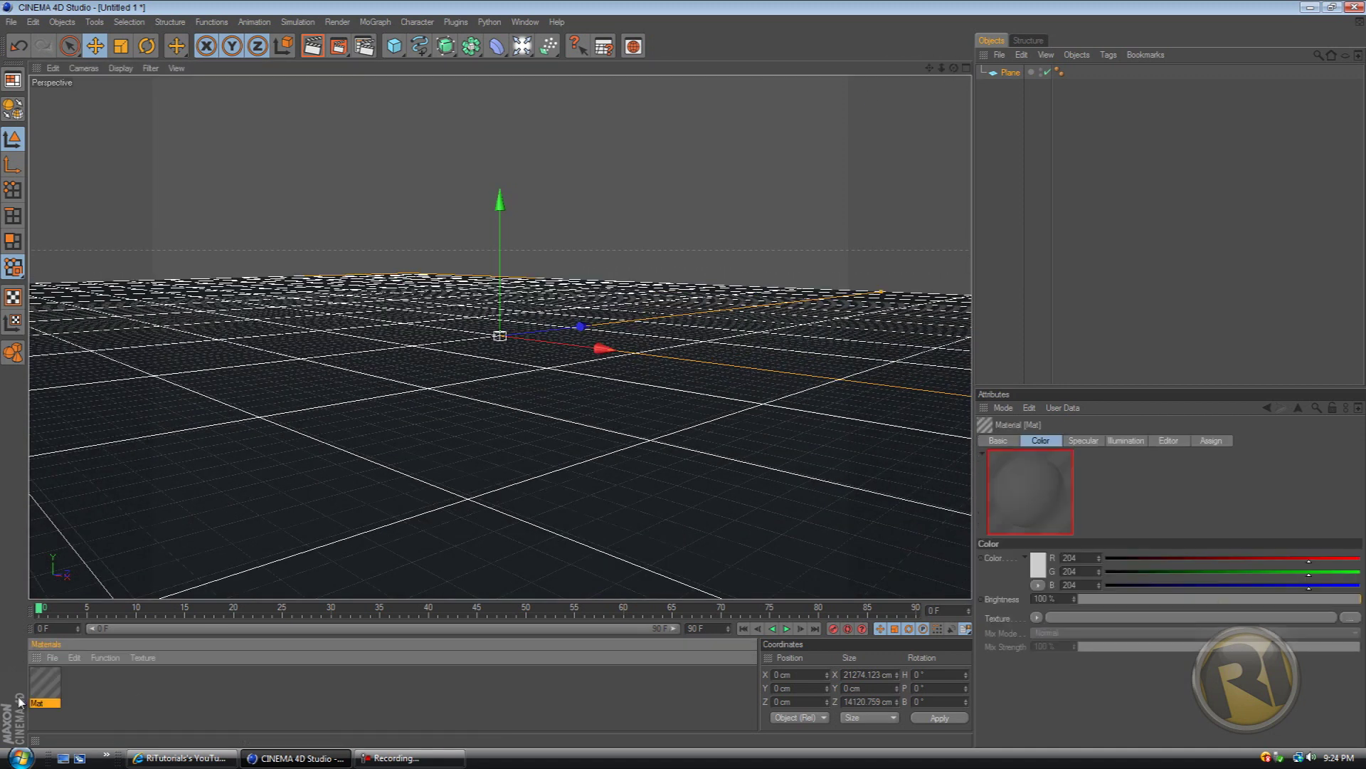
double_click(44, 682)
left_click(371, 154)
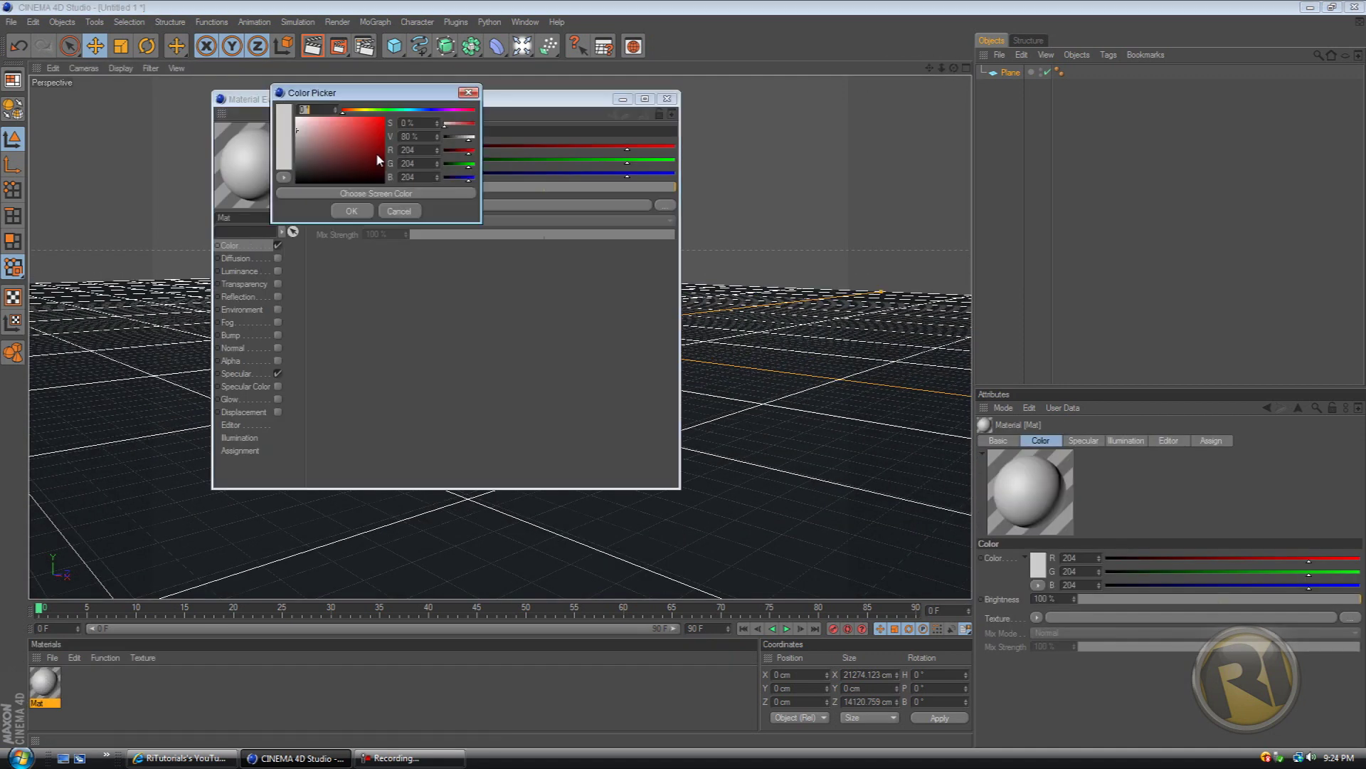
left_click(296, 118)
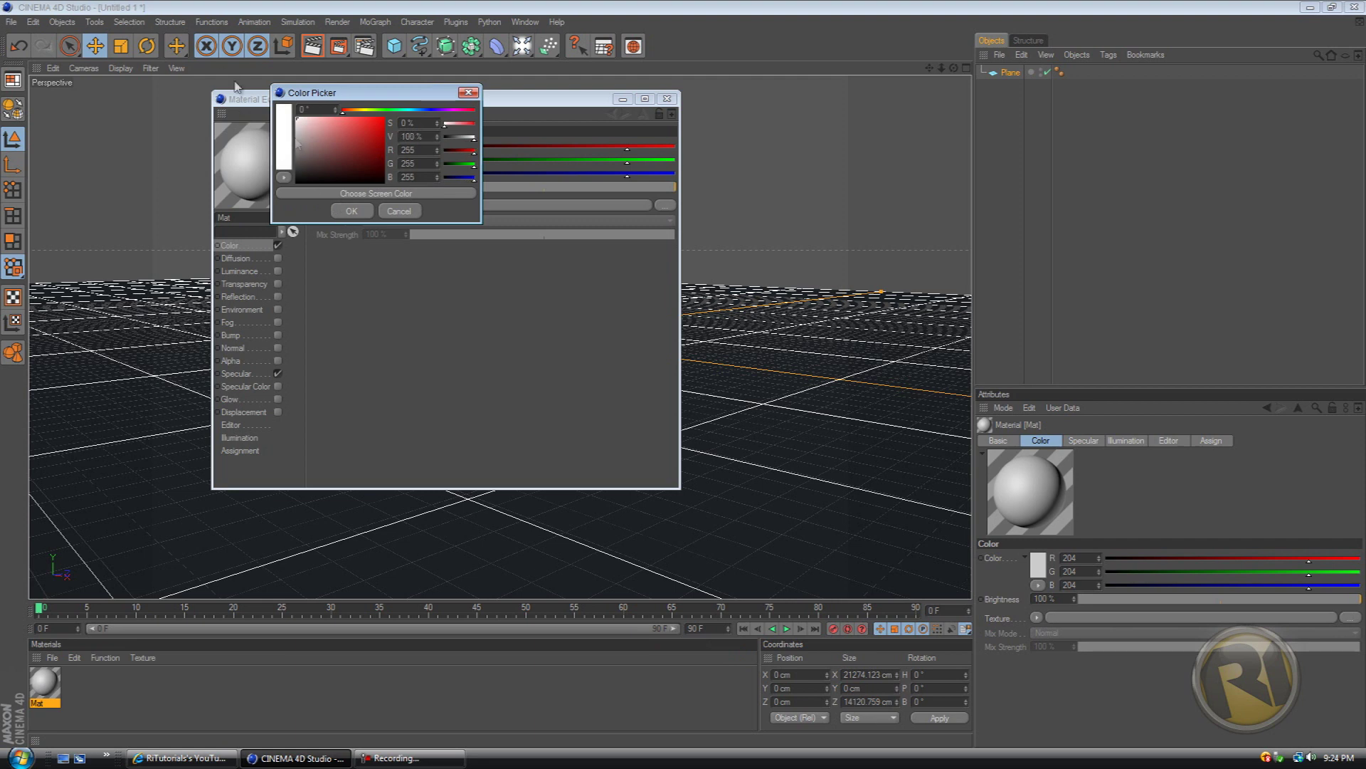
left_click(350, 211)
left_click(667, 99)
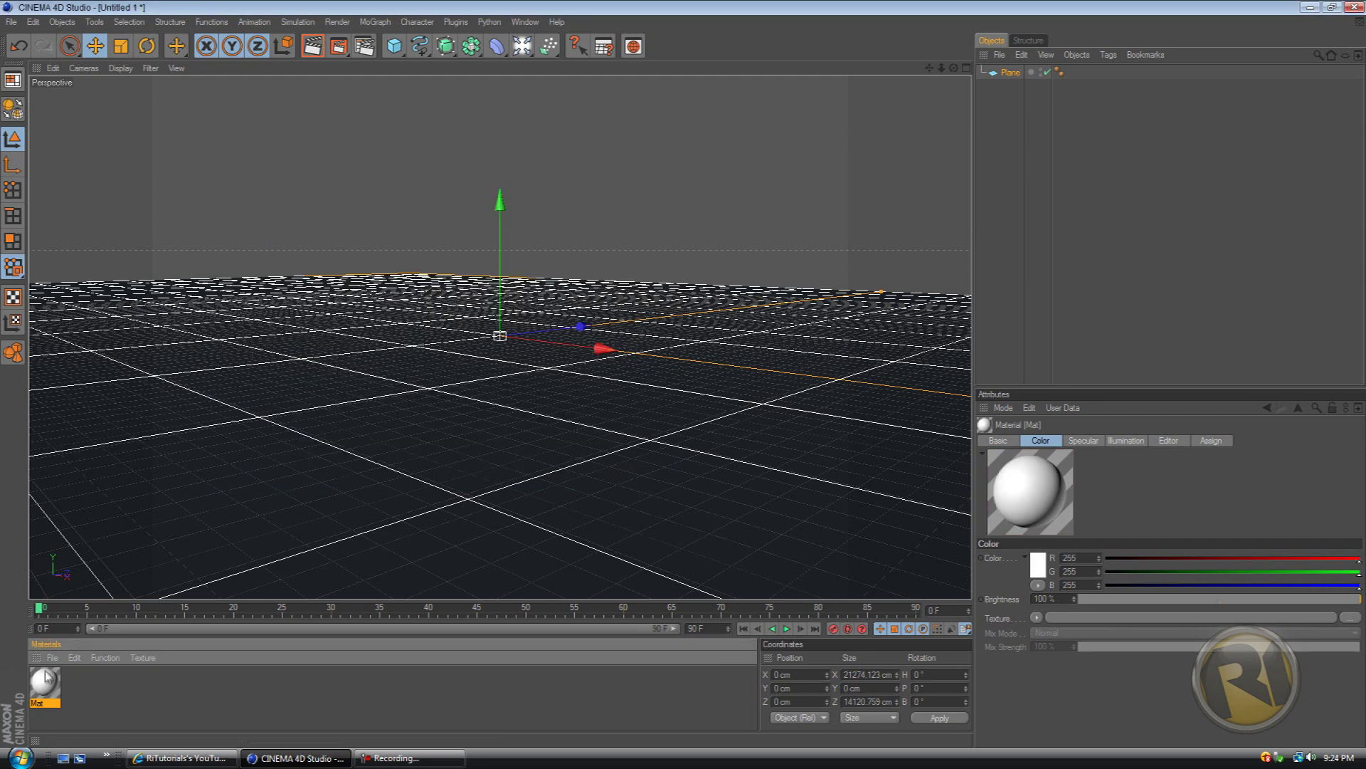
left_click_drag(44, 682, 298, 429)
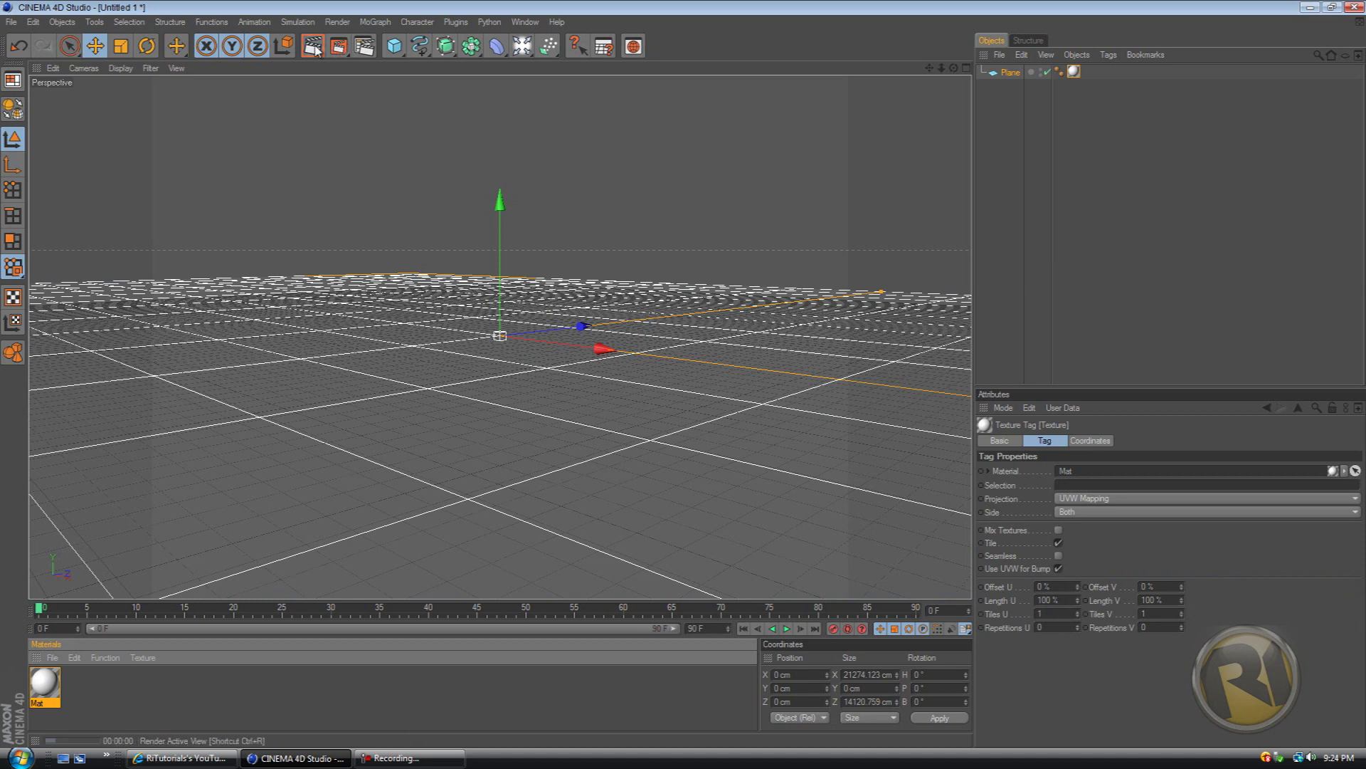
left_click(516, 371)
key("ctrl+r")
Step: Raise Mat's brightness to 132% and render a preview of the light gray floor
double_click(44, 682)
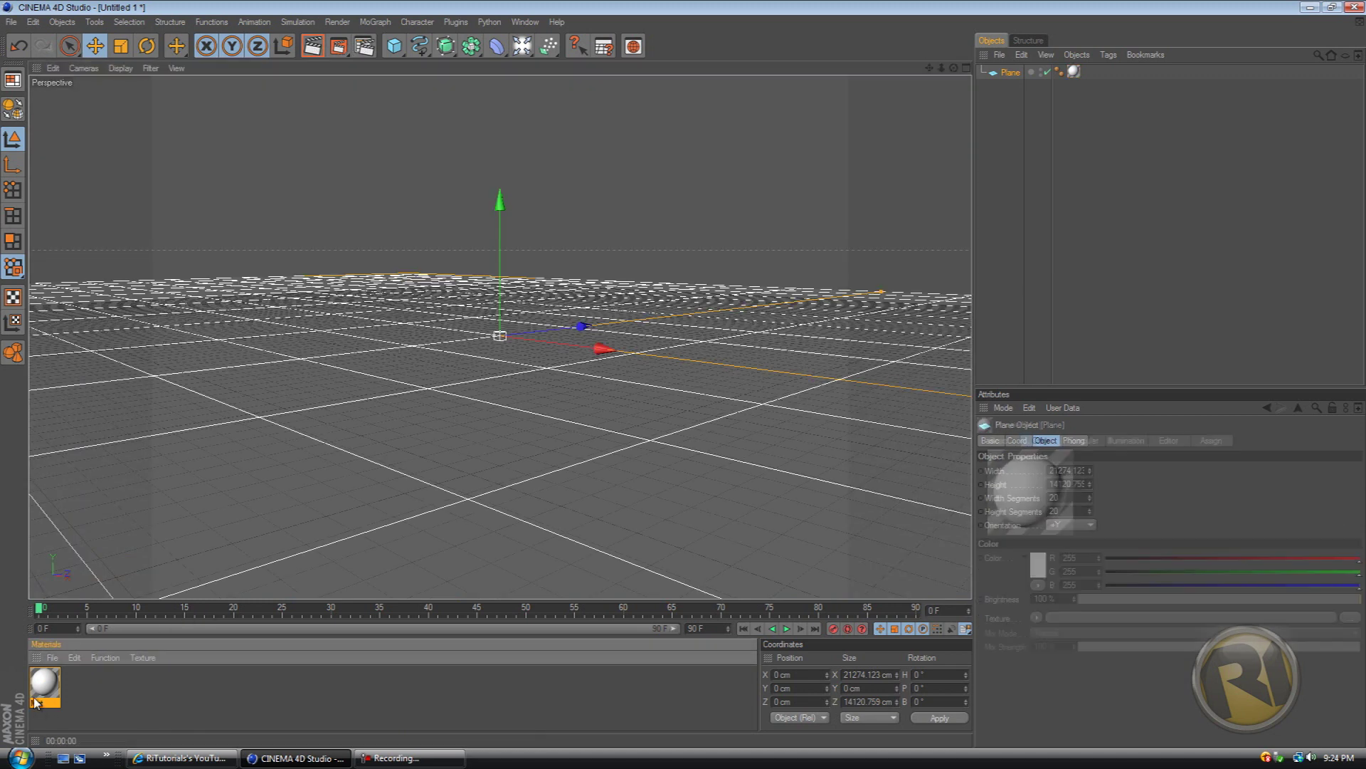
left_click(369, 151)
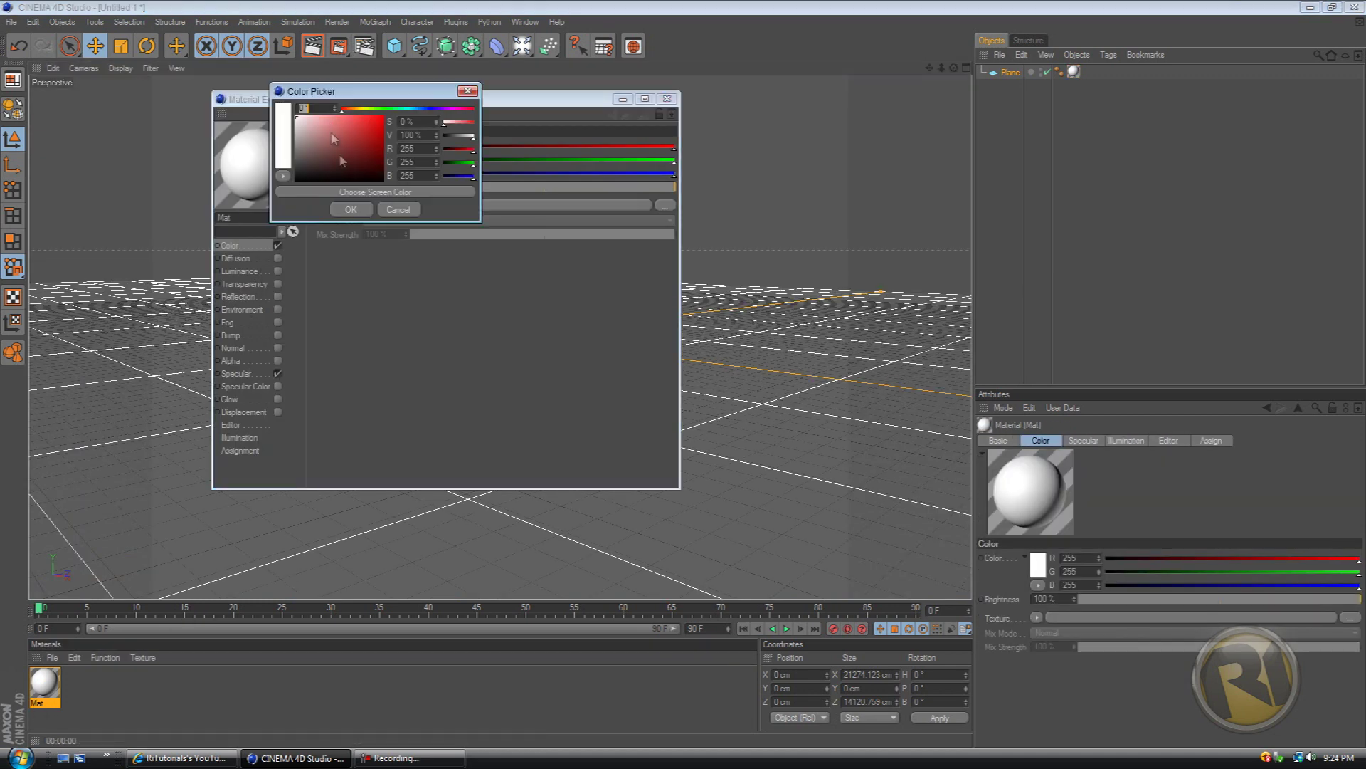
left_click(349, 211)
left_click_drag(406, 187, 407, 178)
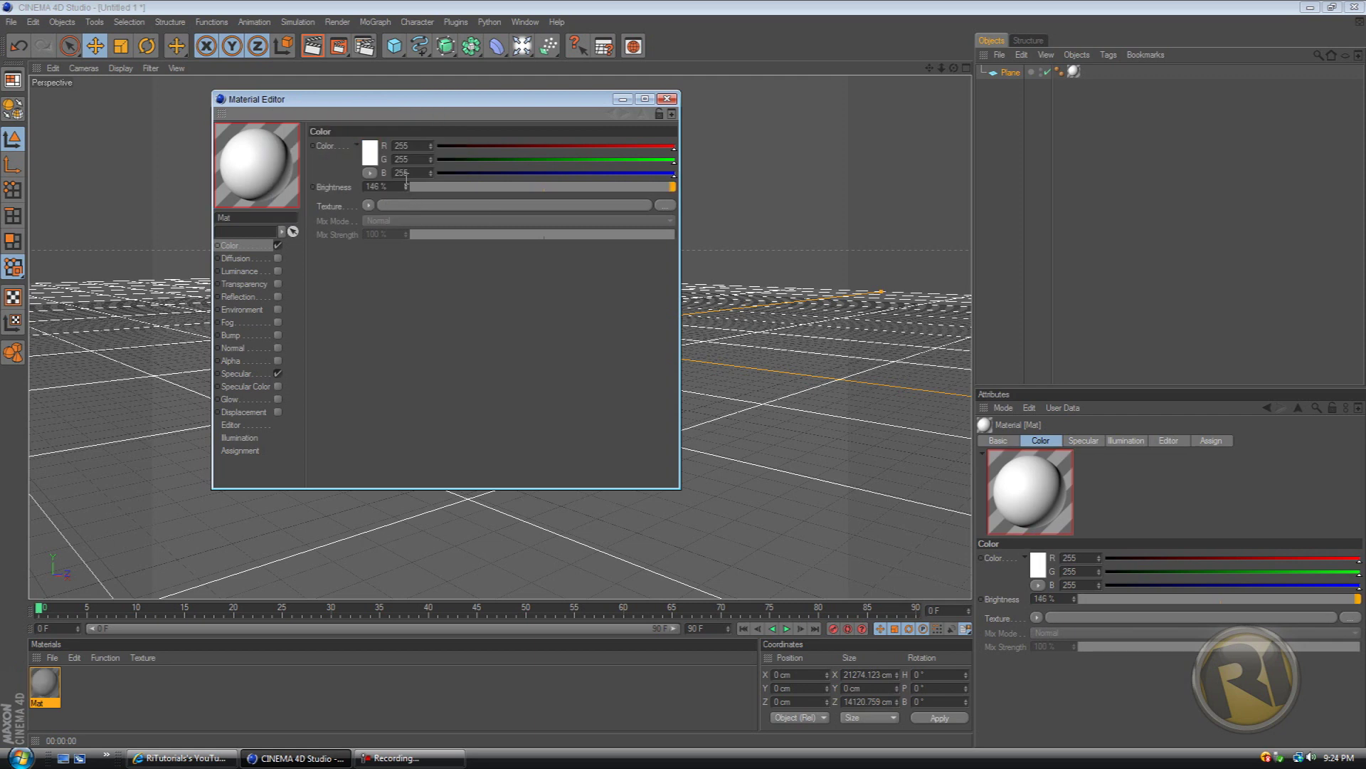
left_click(667, 99)
left_click(314, 54)
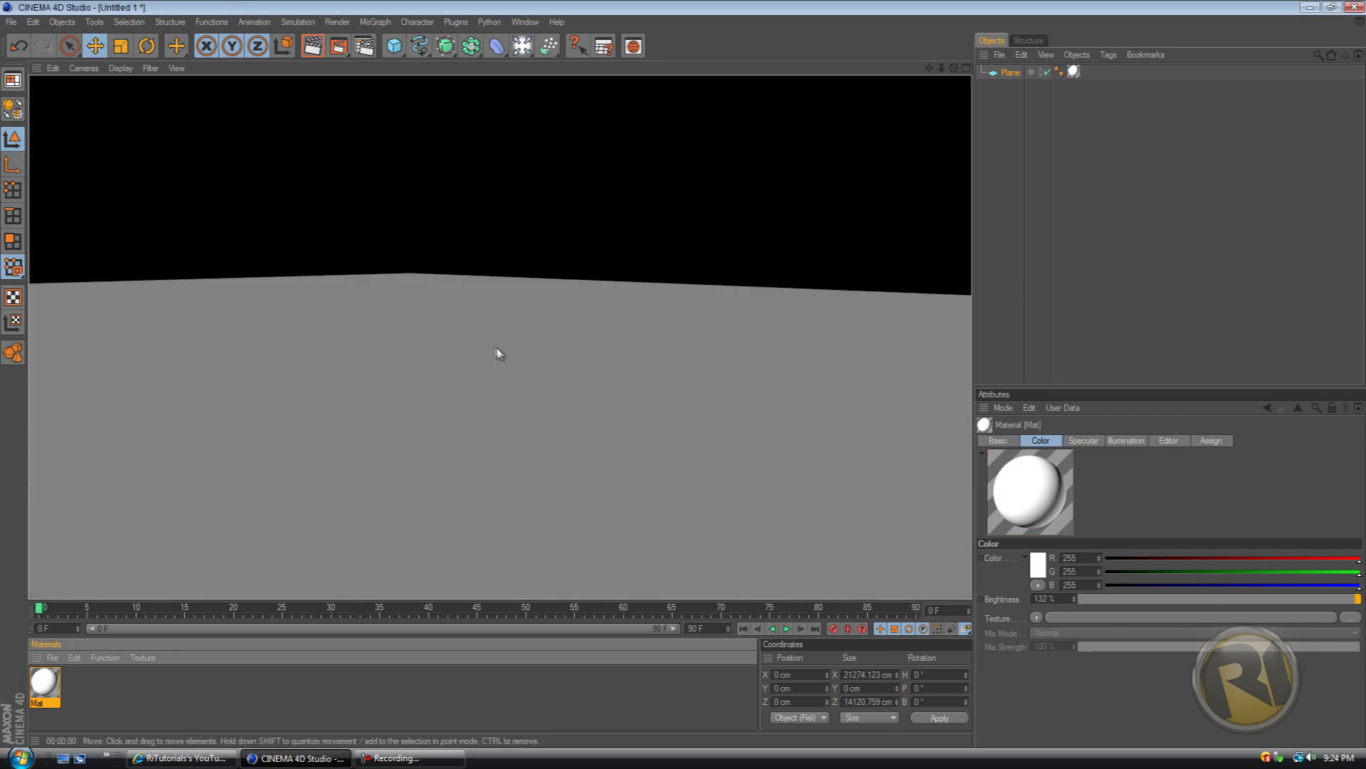
left_click(498, 354)
left_click(522, 45)
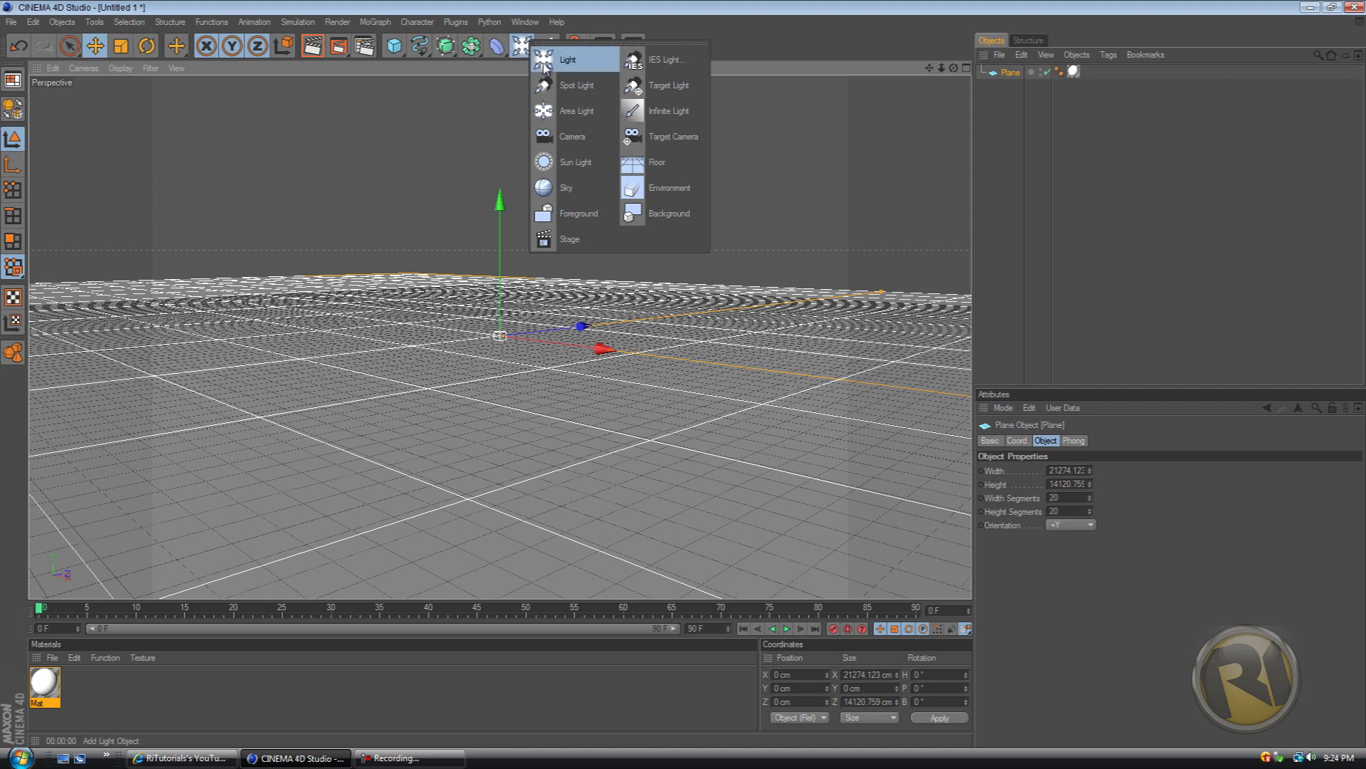
Step: Add a Sky object with the white Mat material and preview the white background
left_click(546, 188)
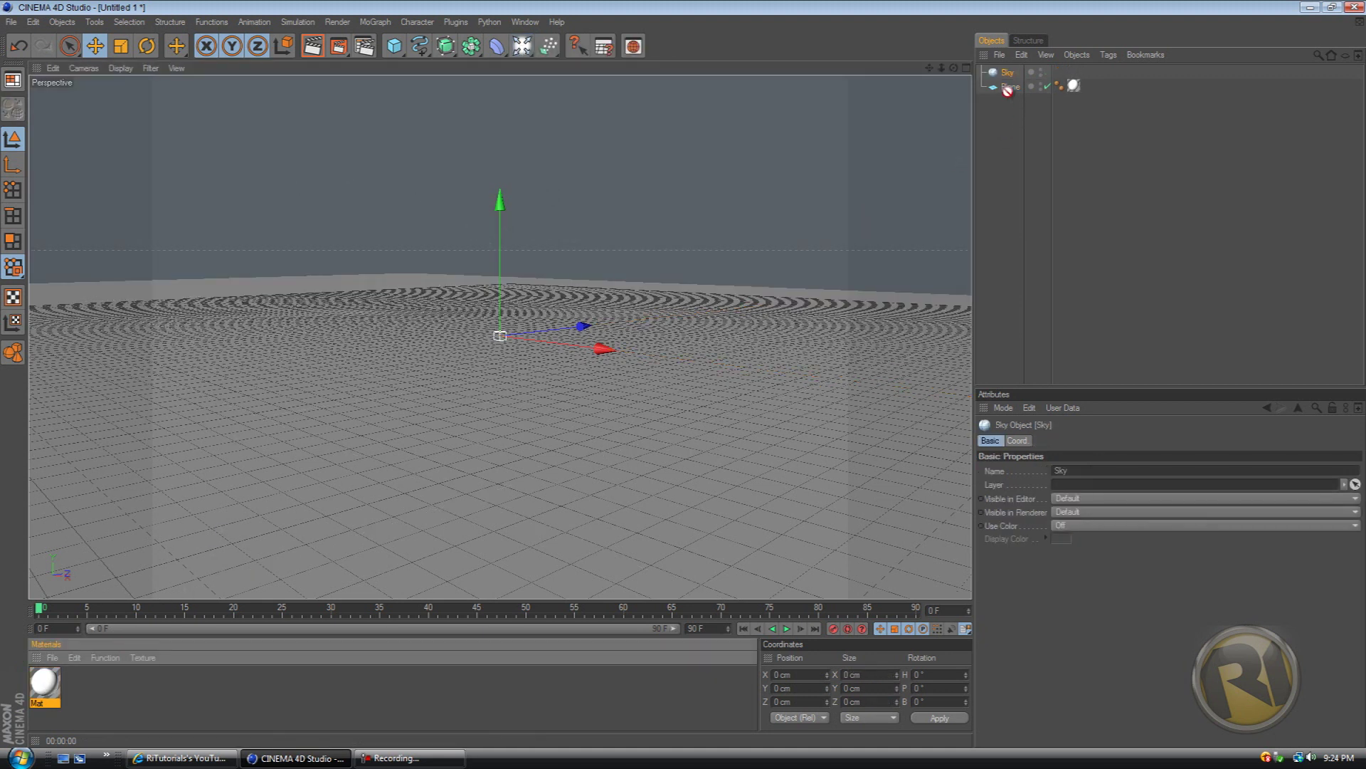
left_click_drag(1008, 91, 1007, 73)
left_click(313, 47)
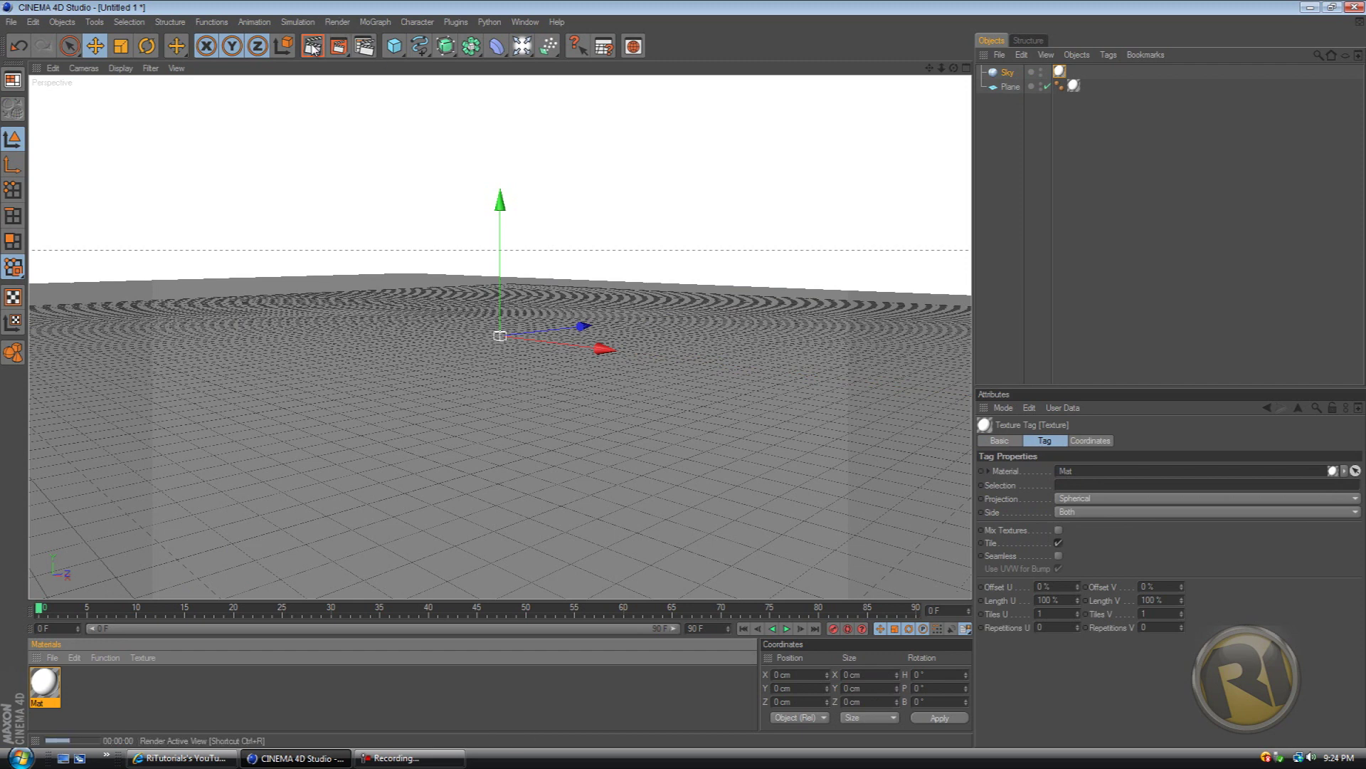
left_click(506, 370)
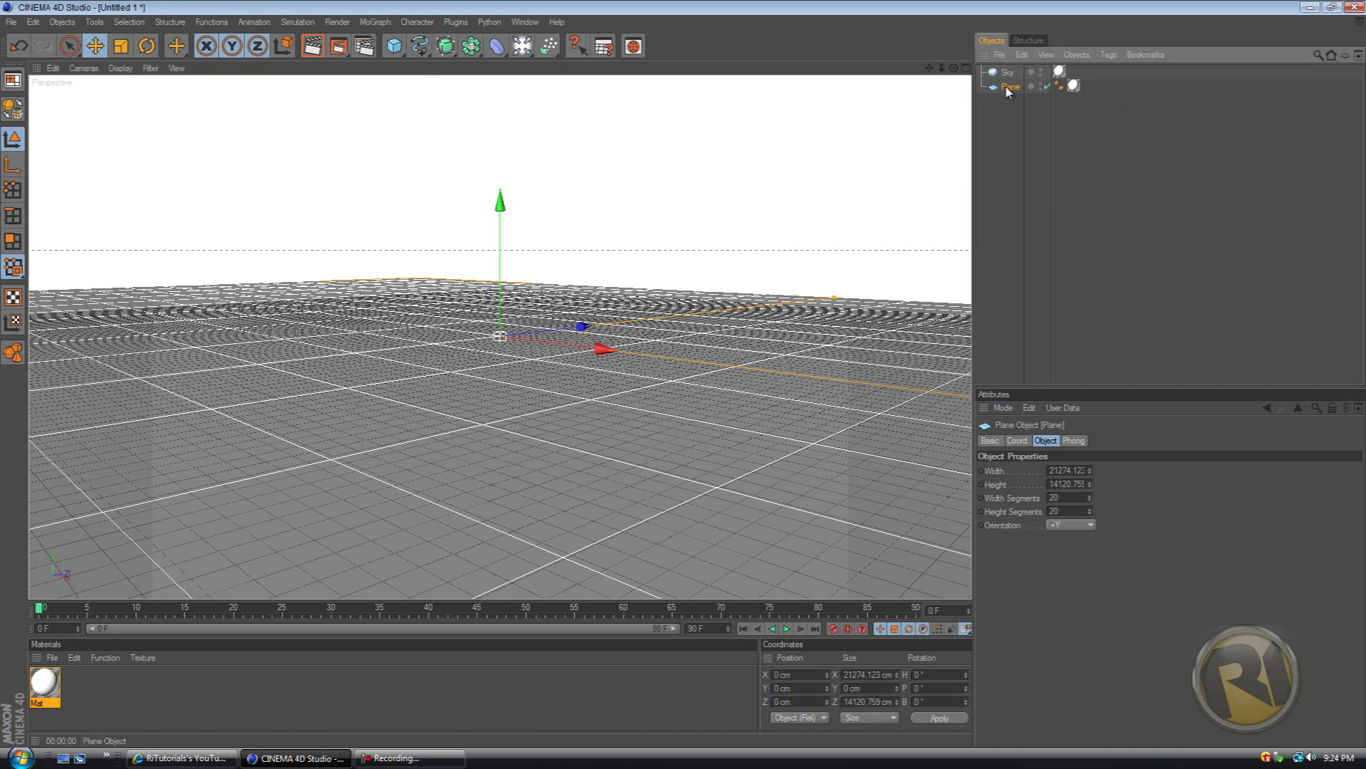
Step: Duplicate the floor as Plane.1 raised 4369.5 cm and create a pure white material Mat.1
left_click_drag(1008, 88, 1008, 70, "ctrl")
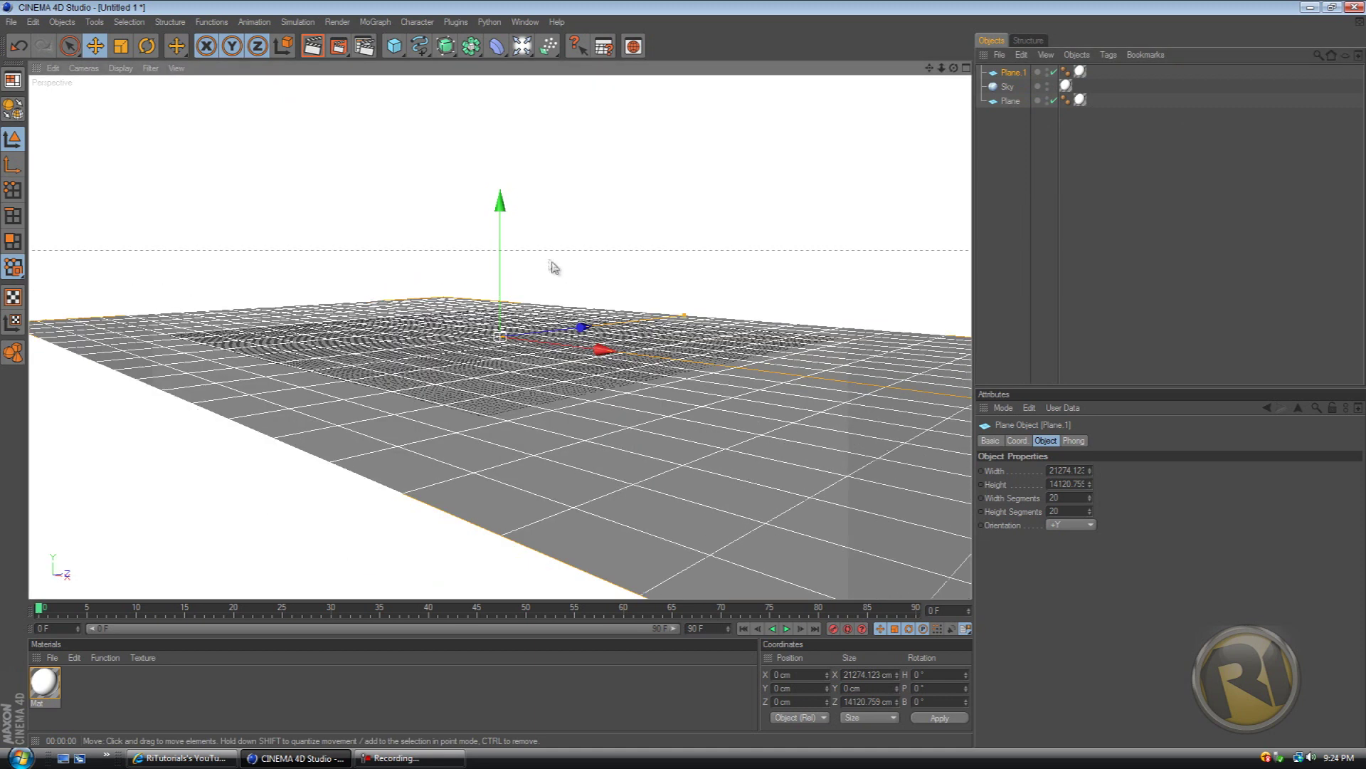
left_click_drag(483, 229, 681, 374)
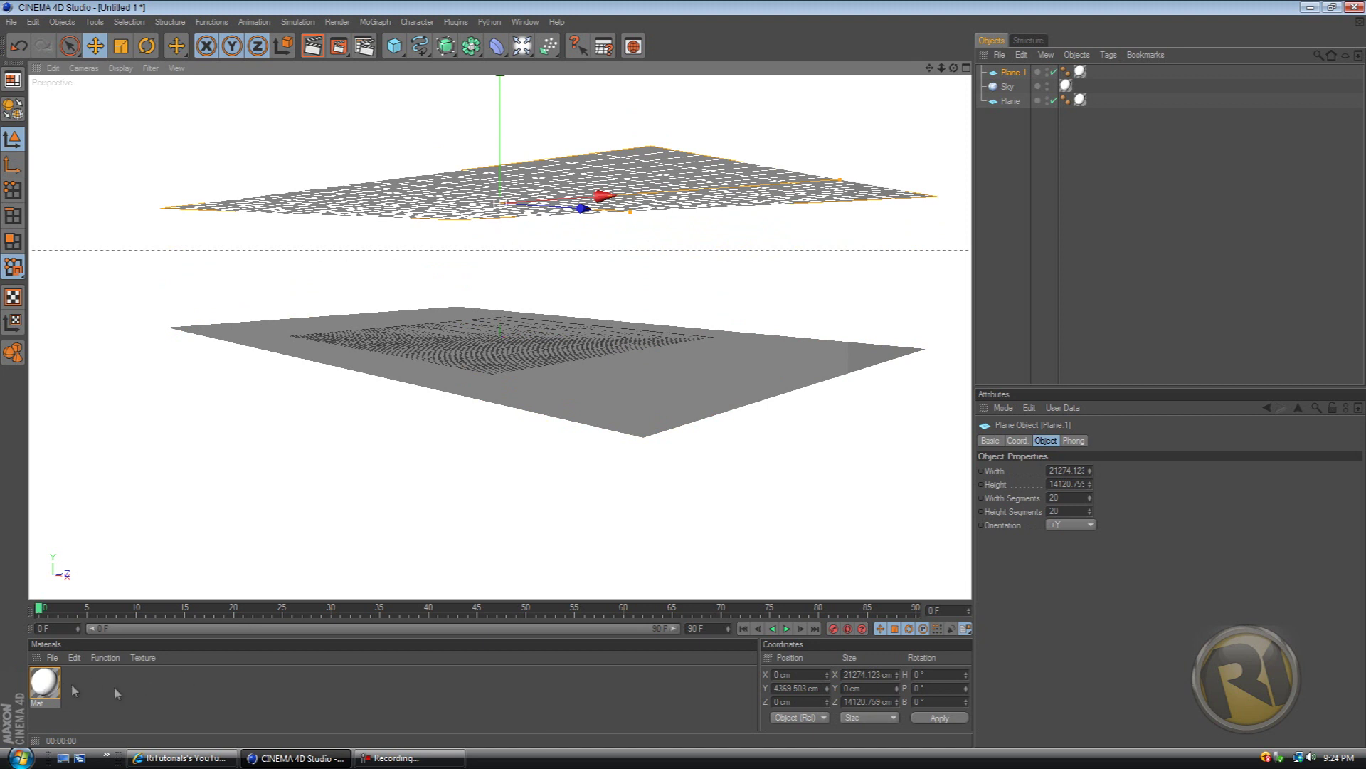
double_click(164, 696)
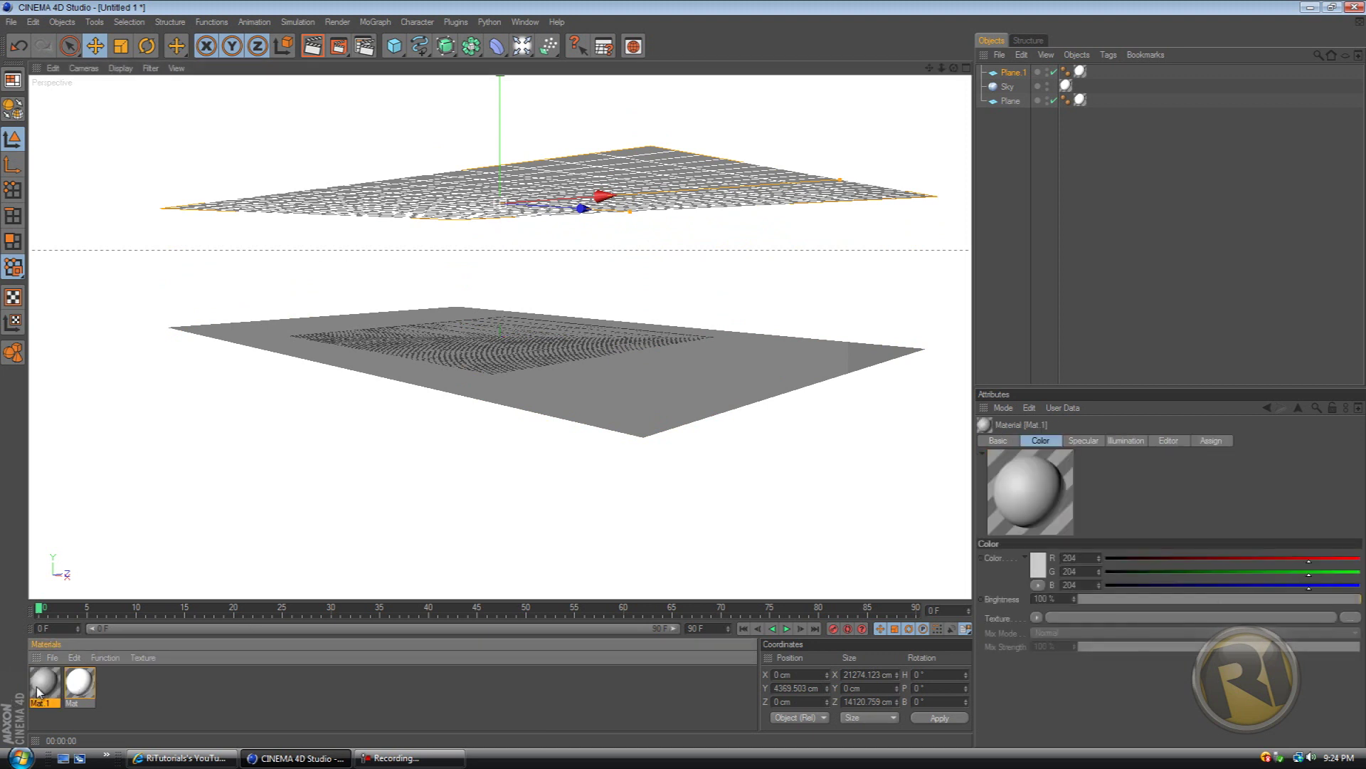
double_click(44, 683)
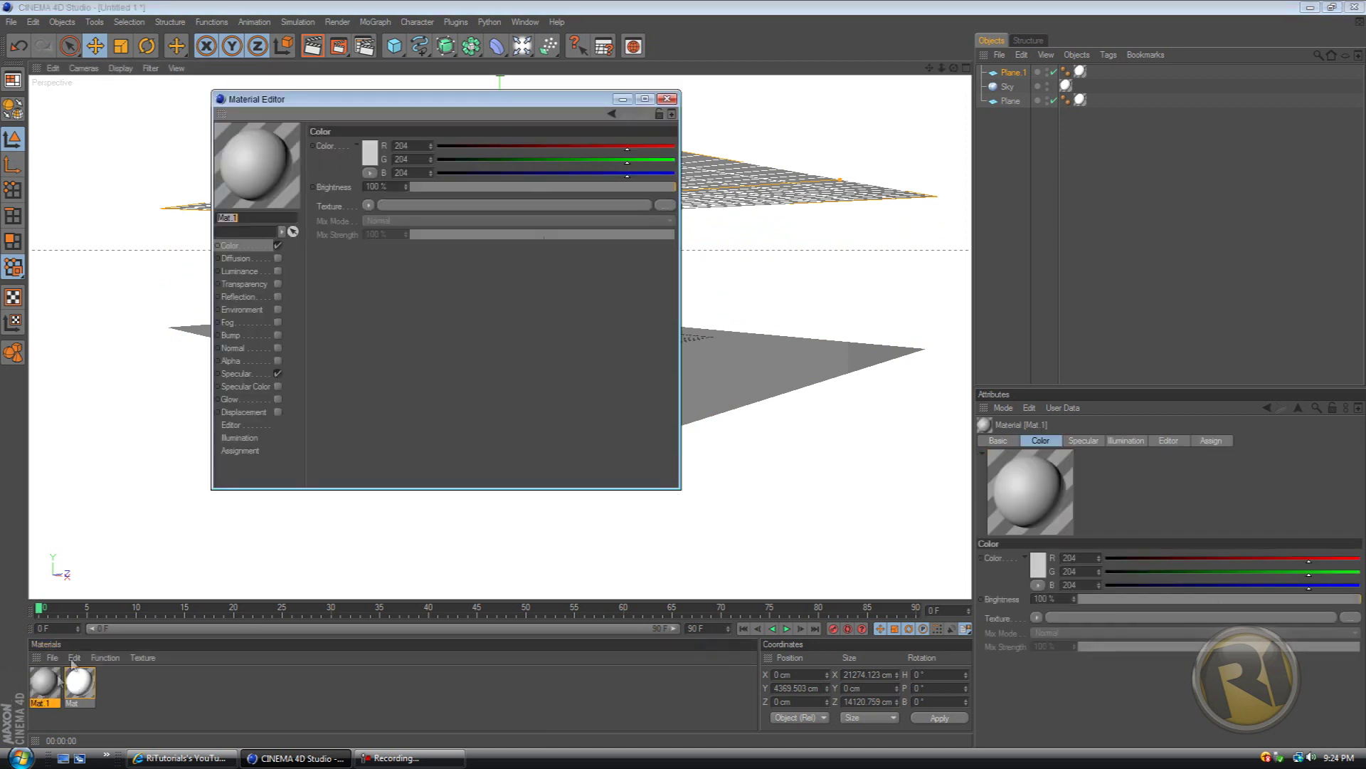
left_click(373, 155)
left_click(293, 119)
left_click(349, 213)
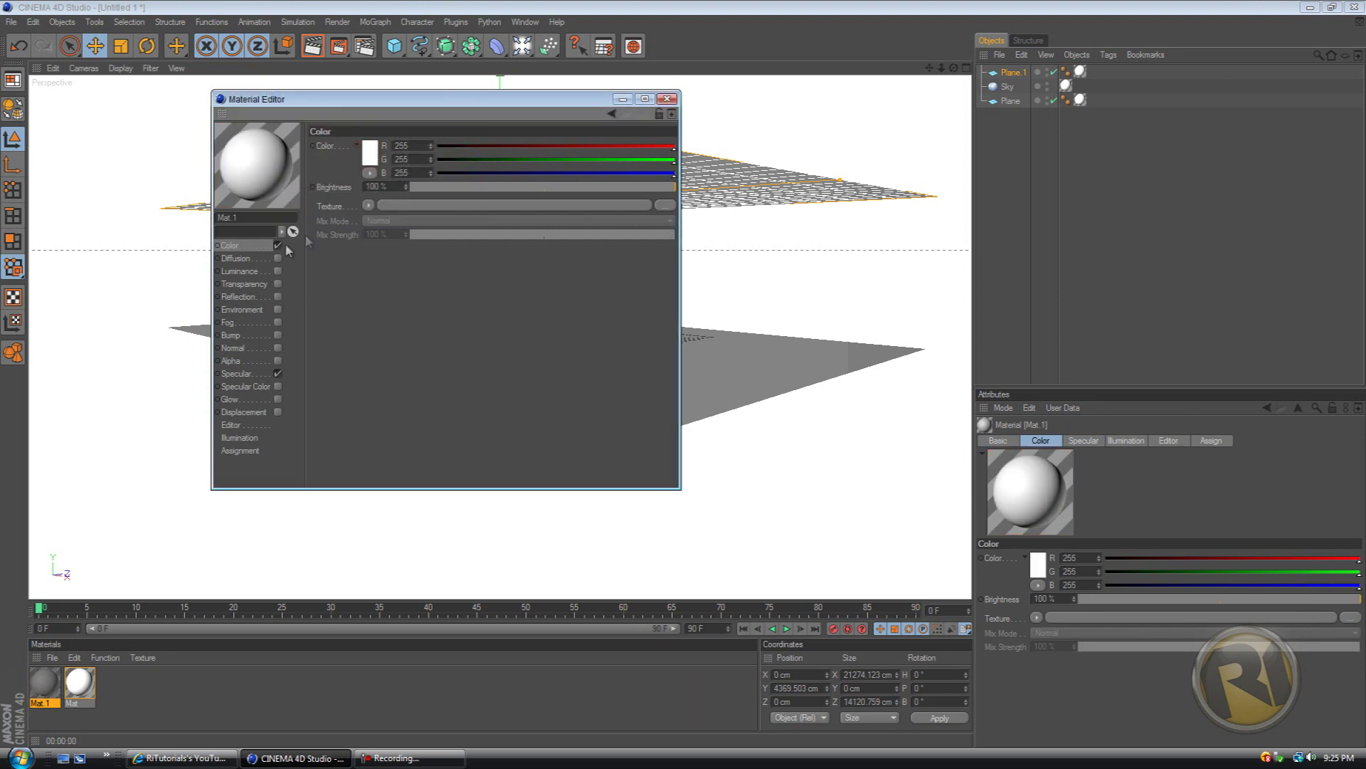
Step: Enable Luminance on Mat.1, apply it to the upper plane, and test-render the view
left_click(278, 272)
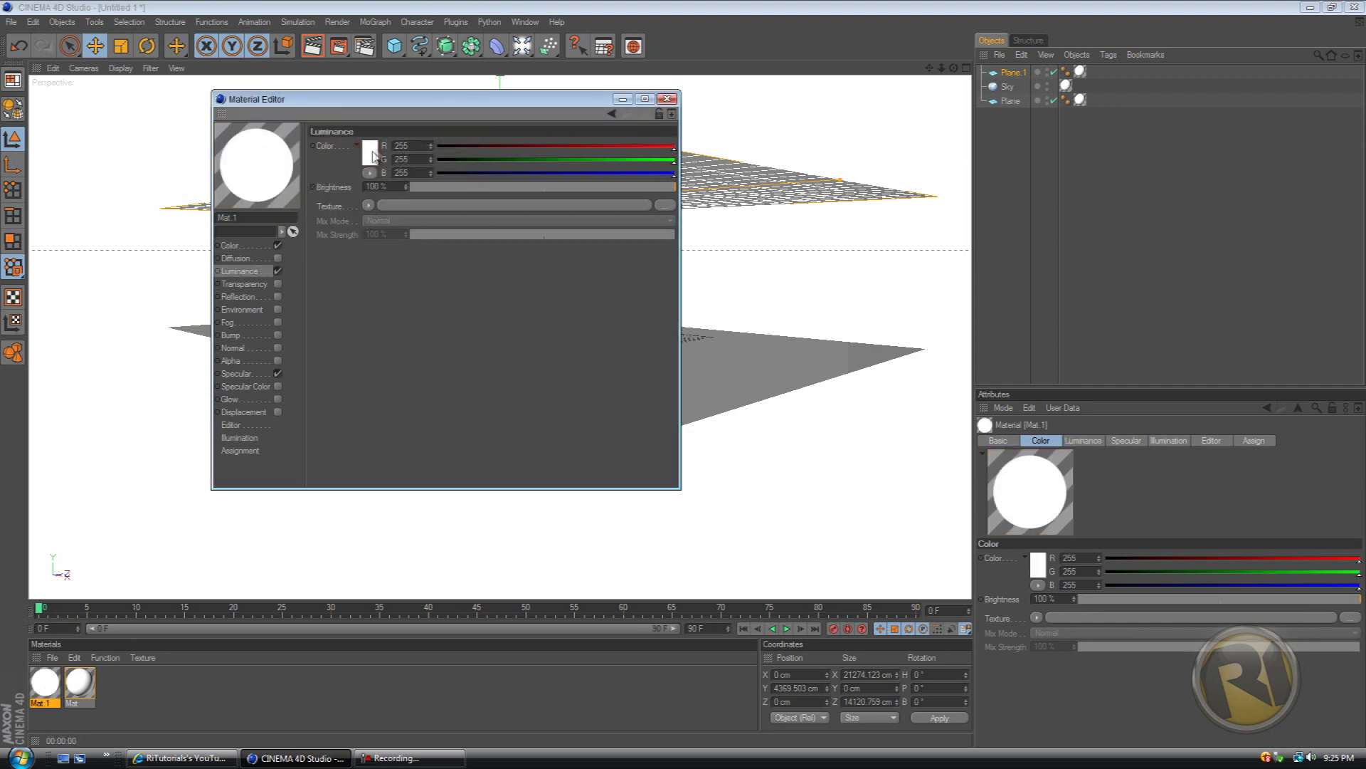
left_click(667, 98)
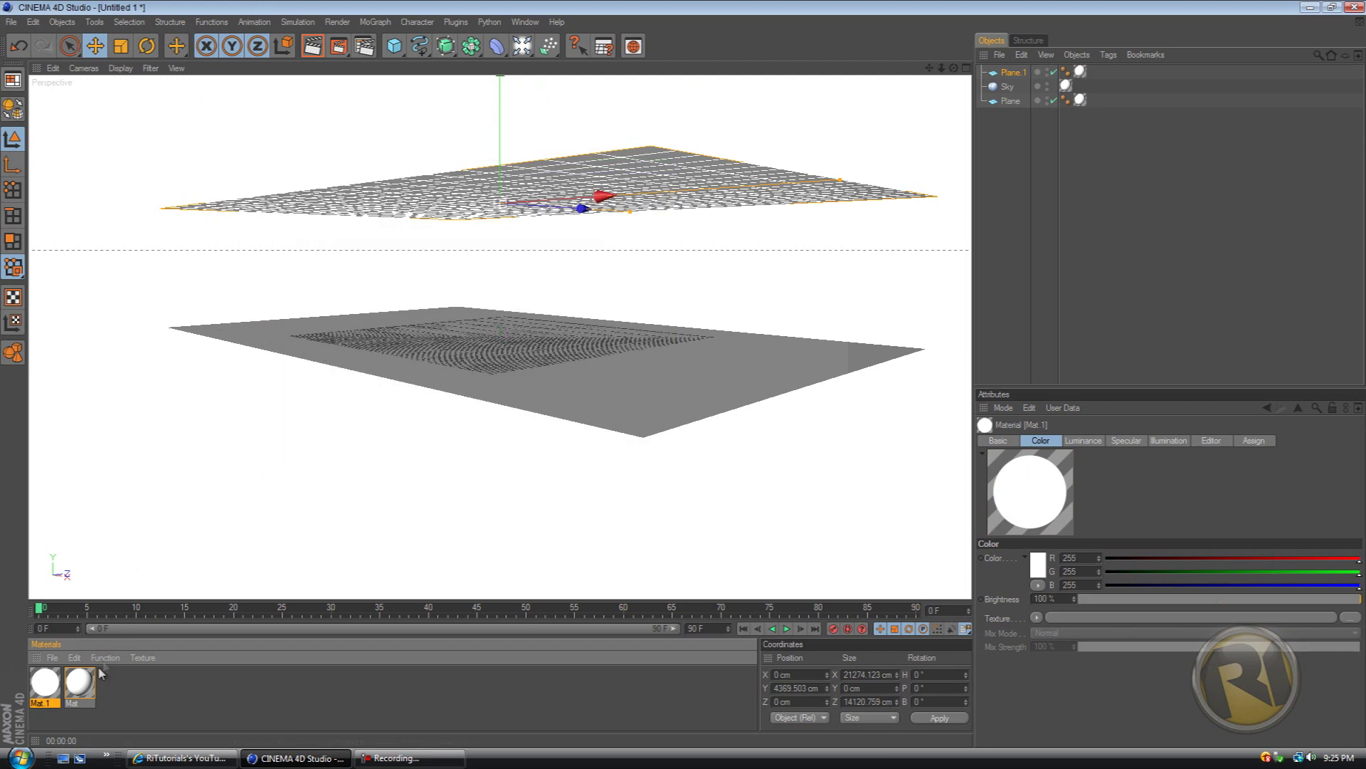
left_click_drag(540, 218, 628, 177)
scroll(630, 192, "up", 5)
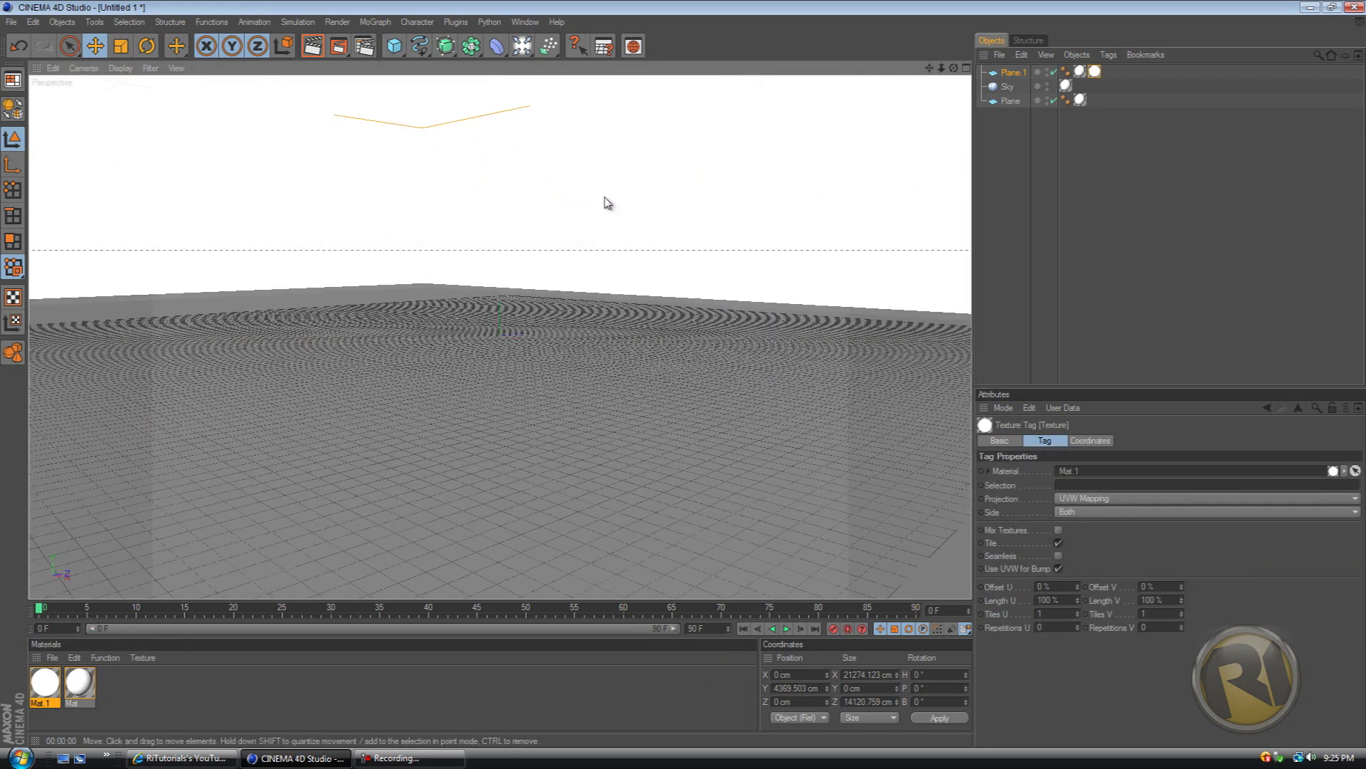
left_click(313, 46)
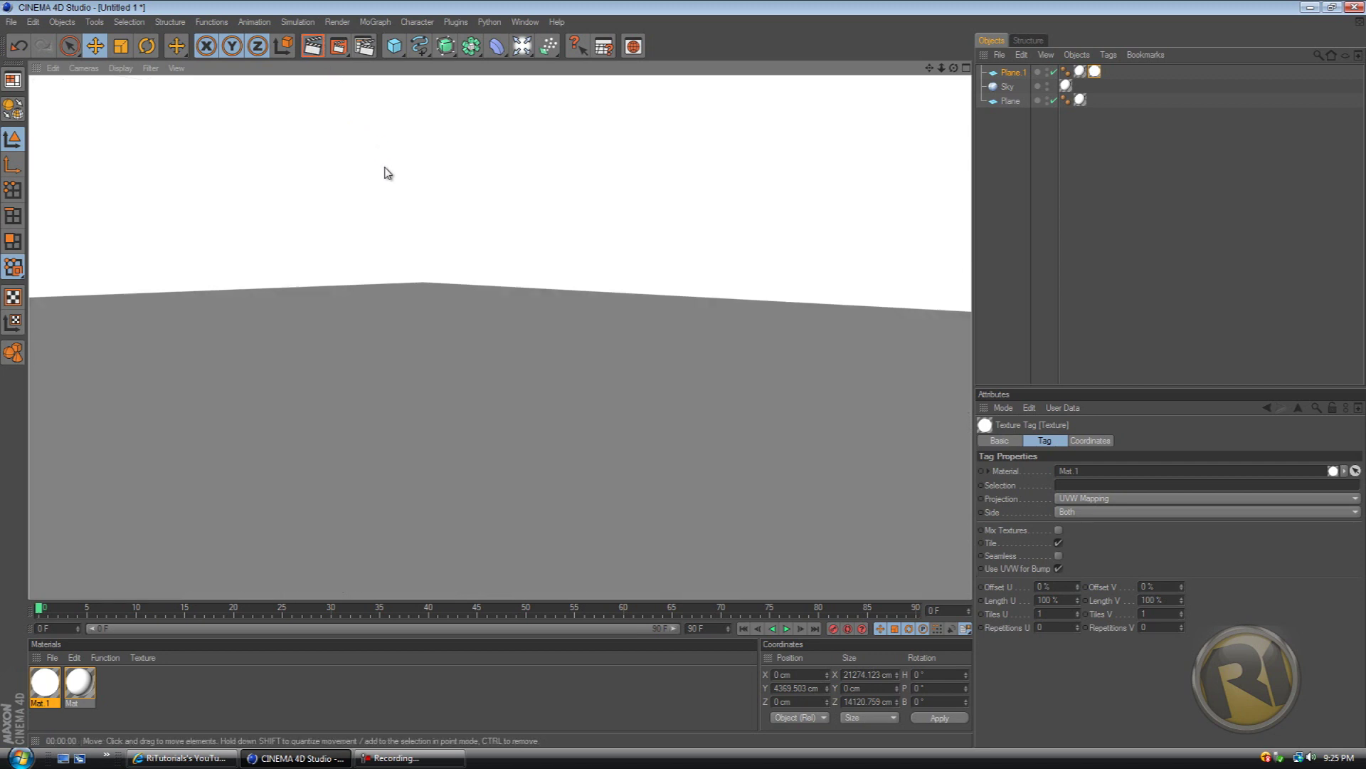
scroll(406, 186, "down", 2)
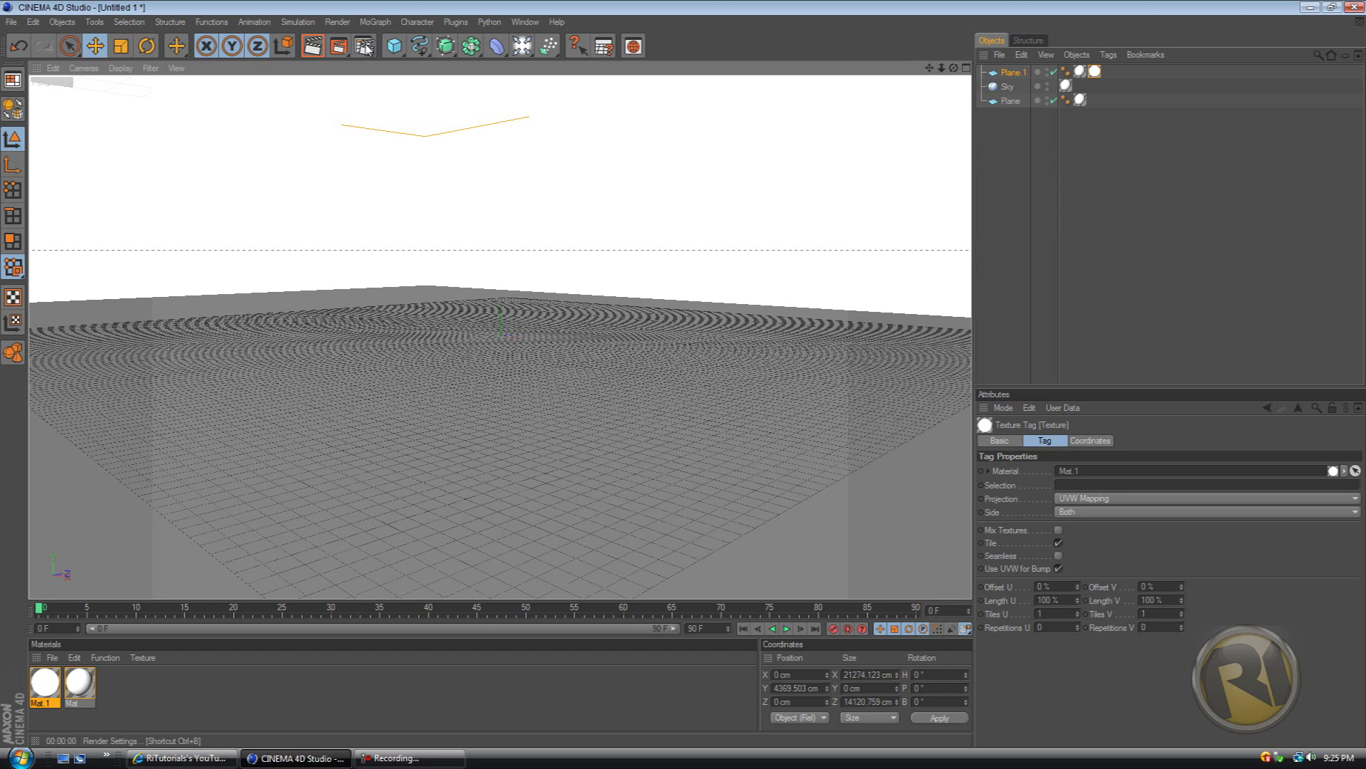
left_click(365, 47)
Step: Add Ambient Occlusion and Global Illumination with Low stochastic samples and Low record density
left_click(112, 256)
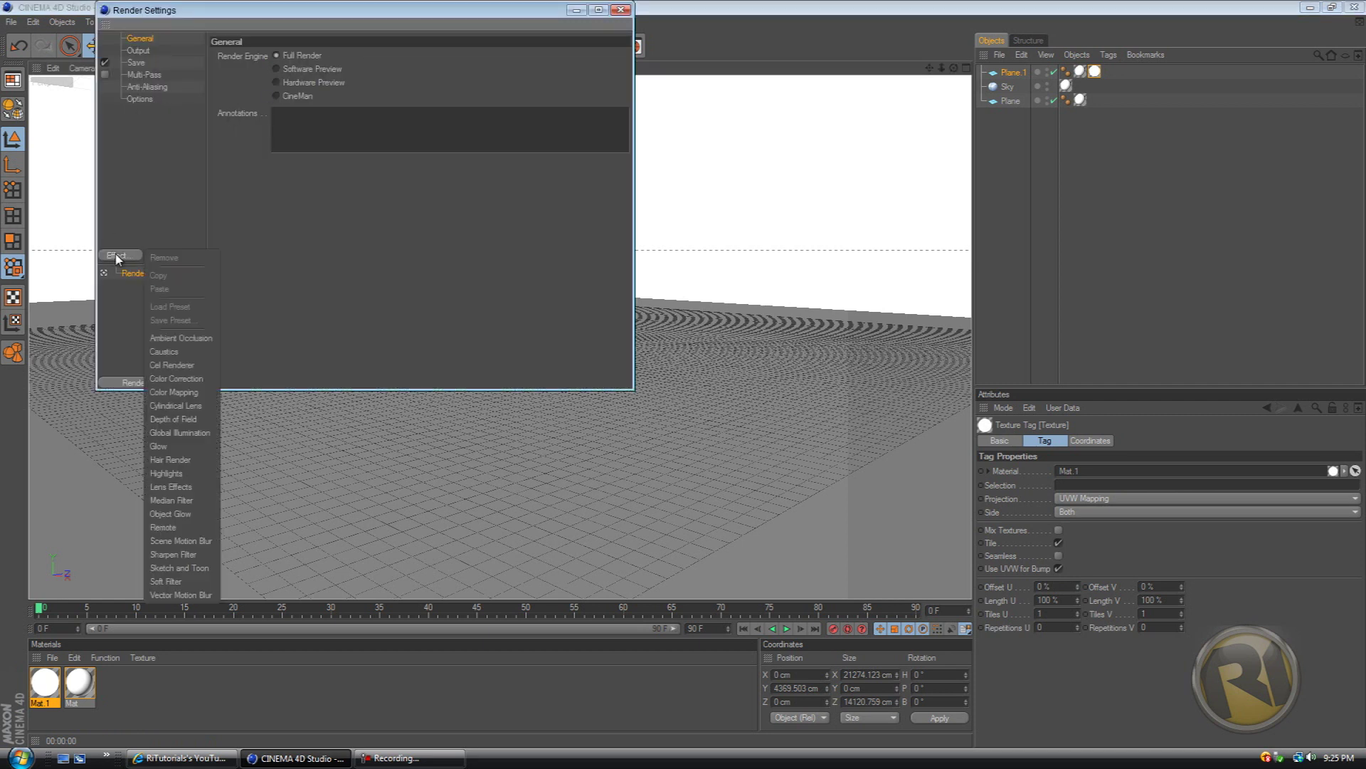
left_click(173, 343)
left_click(128, 257)
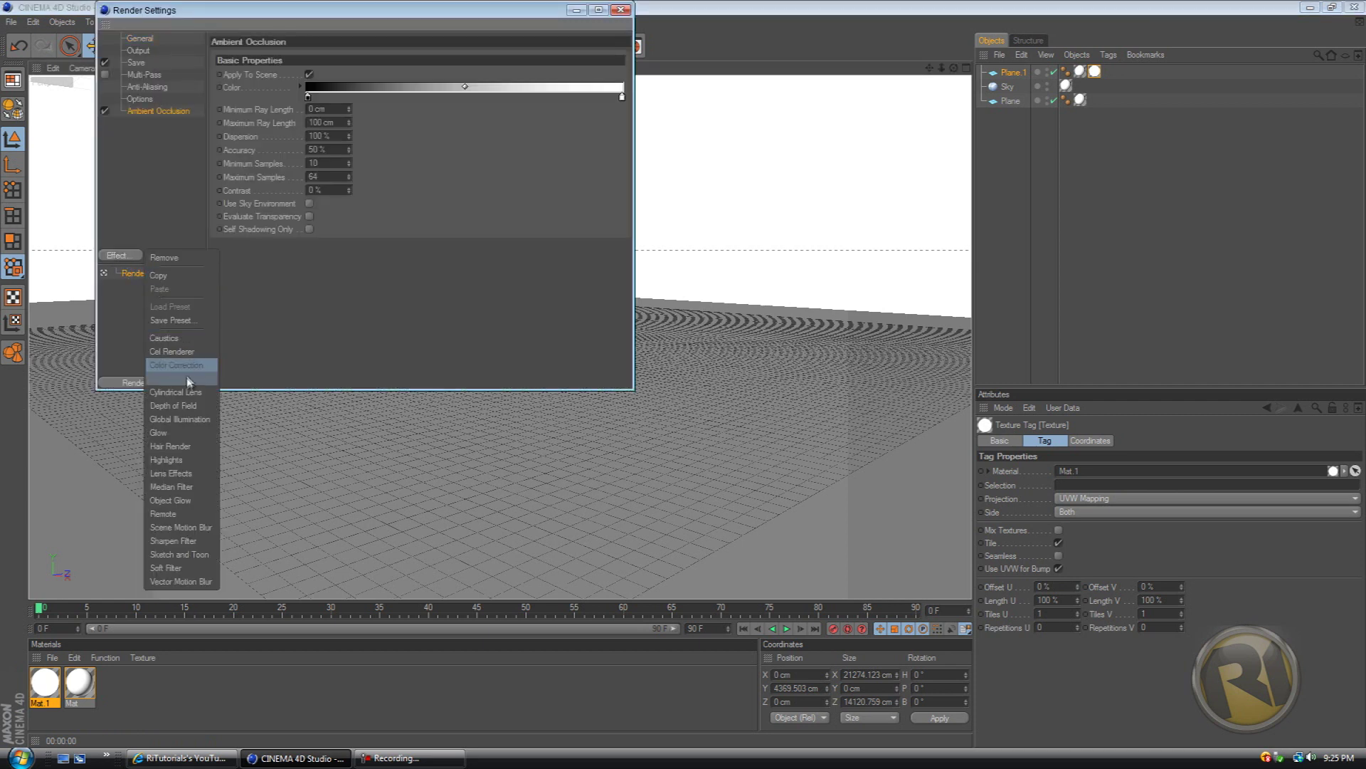
left_click(152, 425)
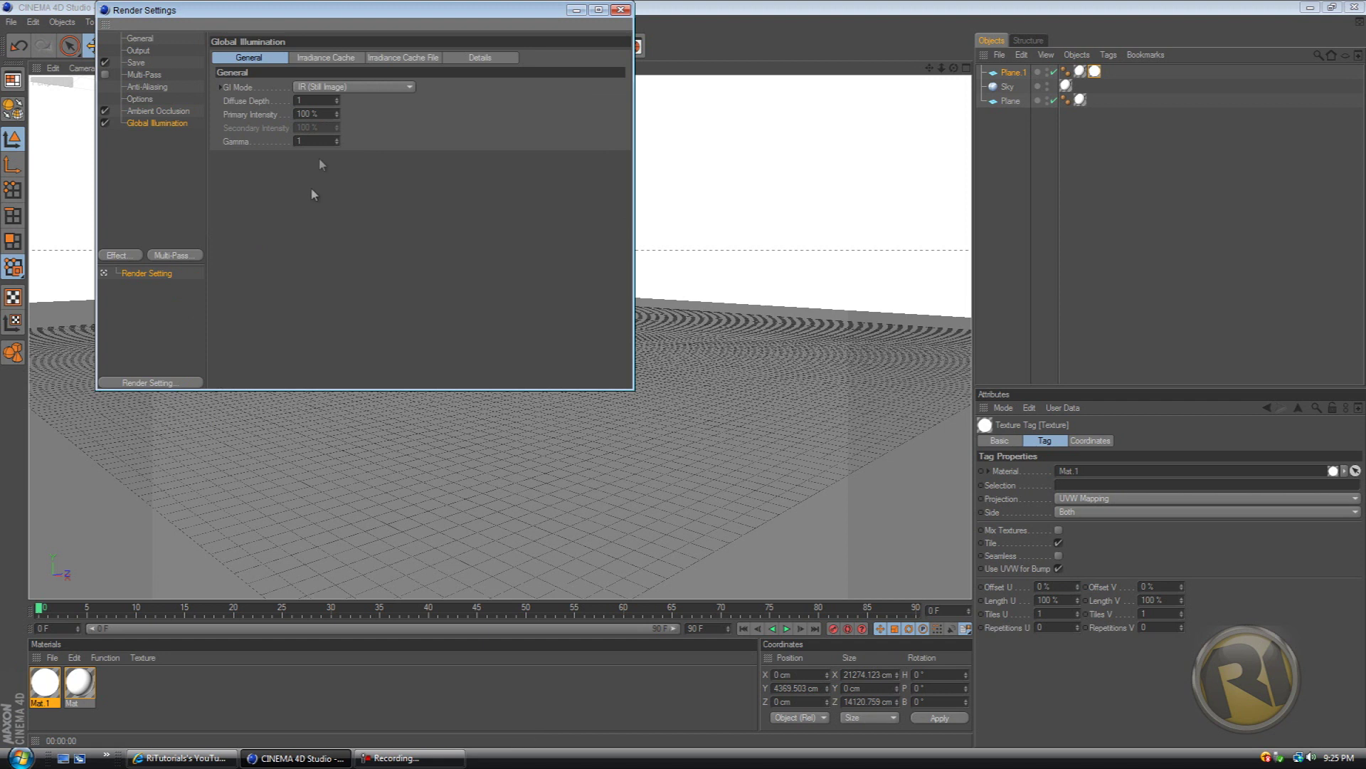
left_click(320, 59)
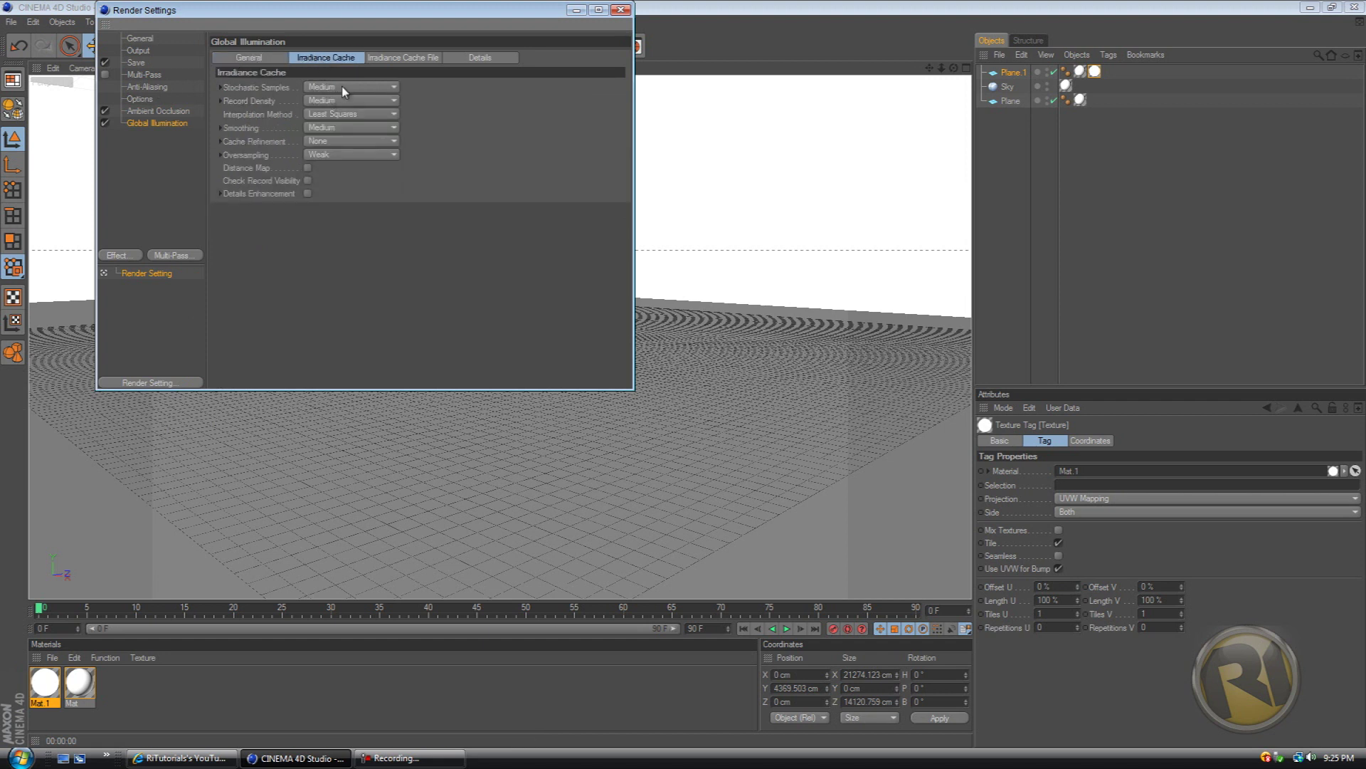
left_click(342, 87)
left_click(324, 127)
left_click(324, 100)
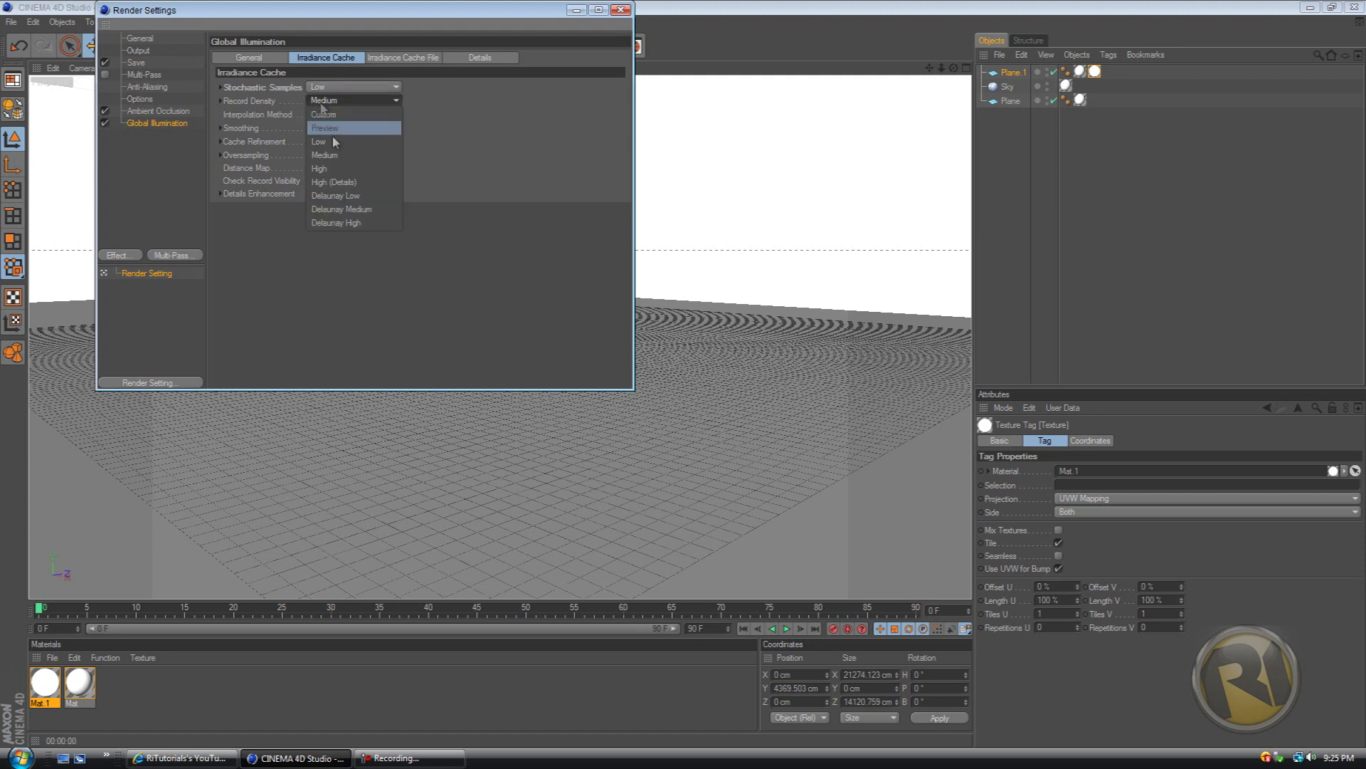
left_click(330, 141)
Step: Test-render the view with the new lighting and zoom to inspect the result
left_click(622, 10)
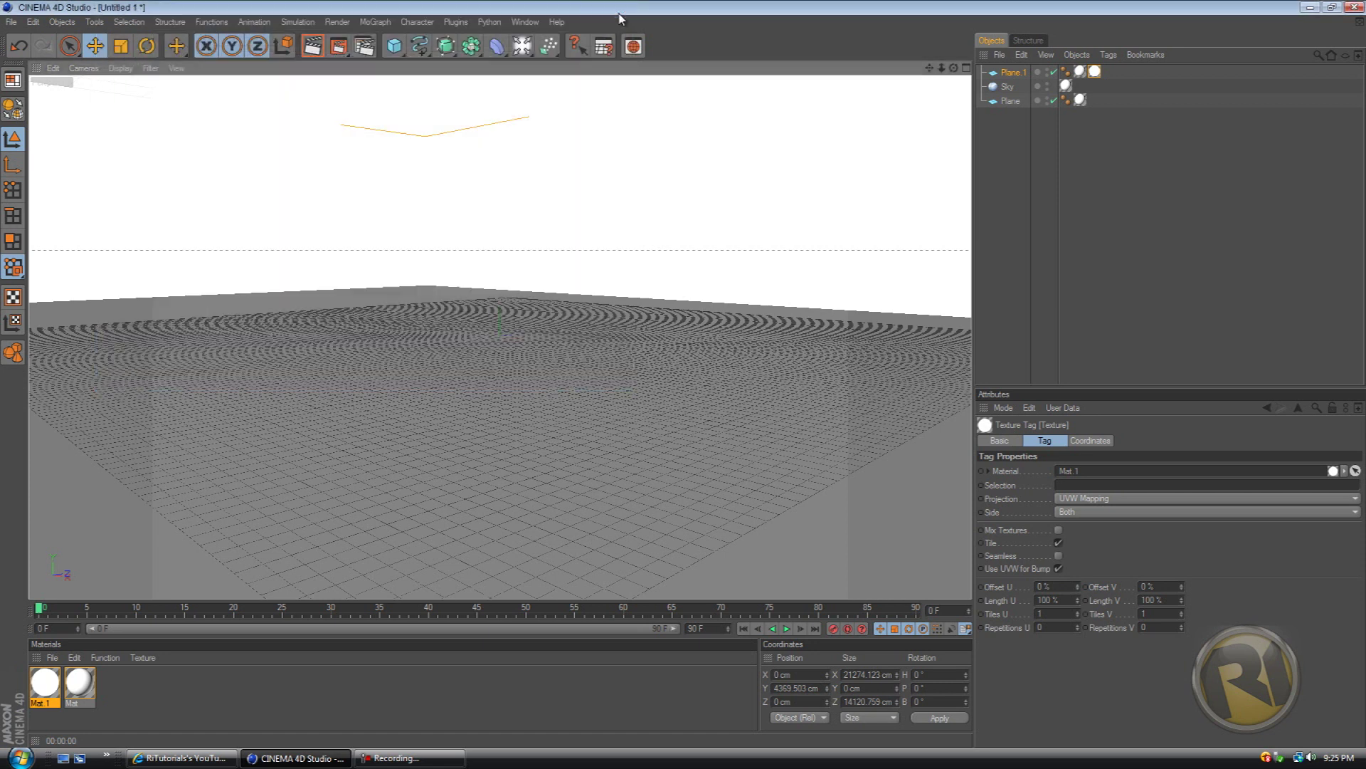
left_click(312, 47)
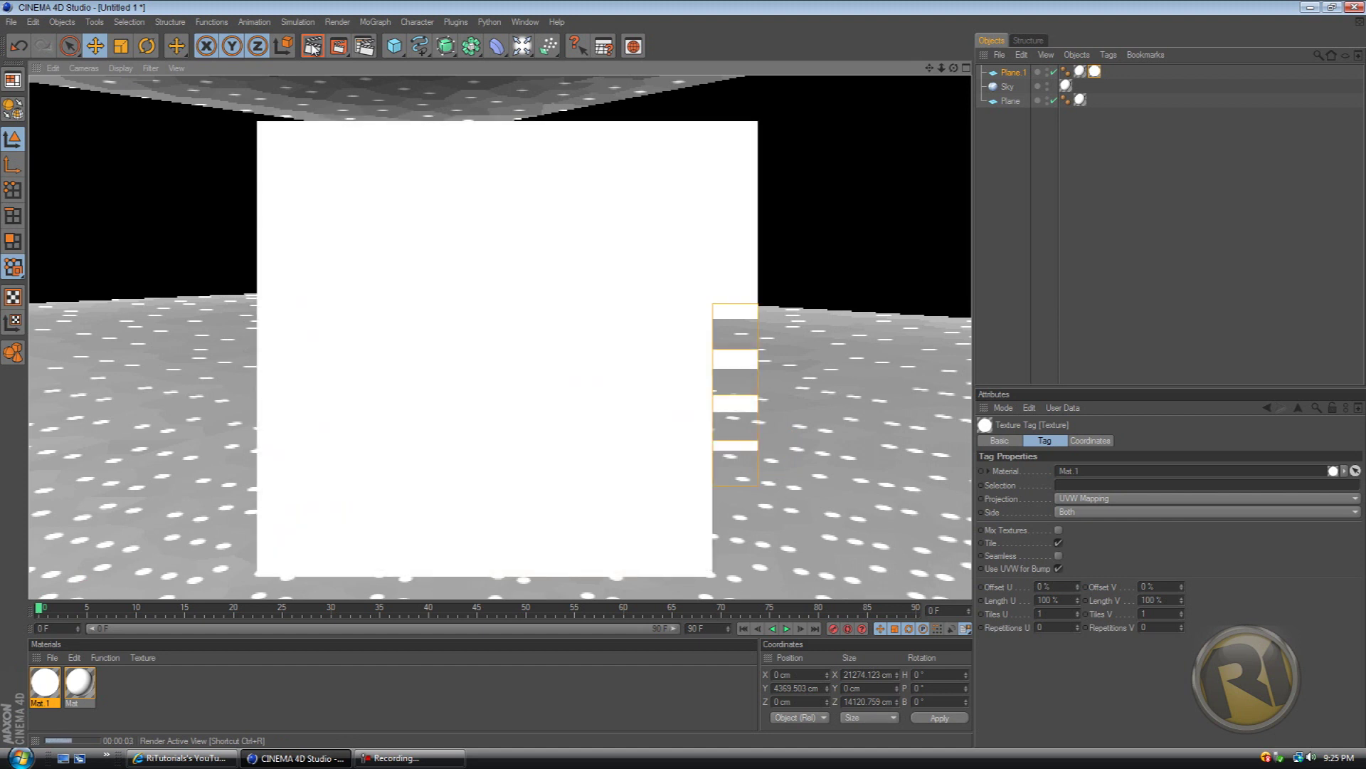
scroll(524, 256, "up", 8)
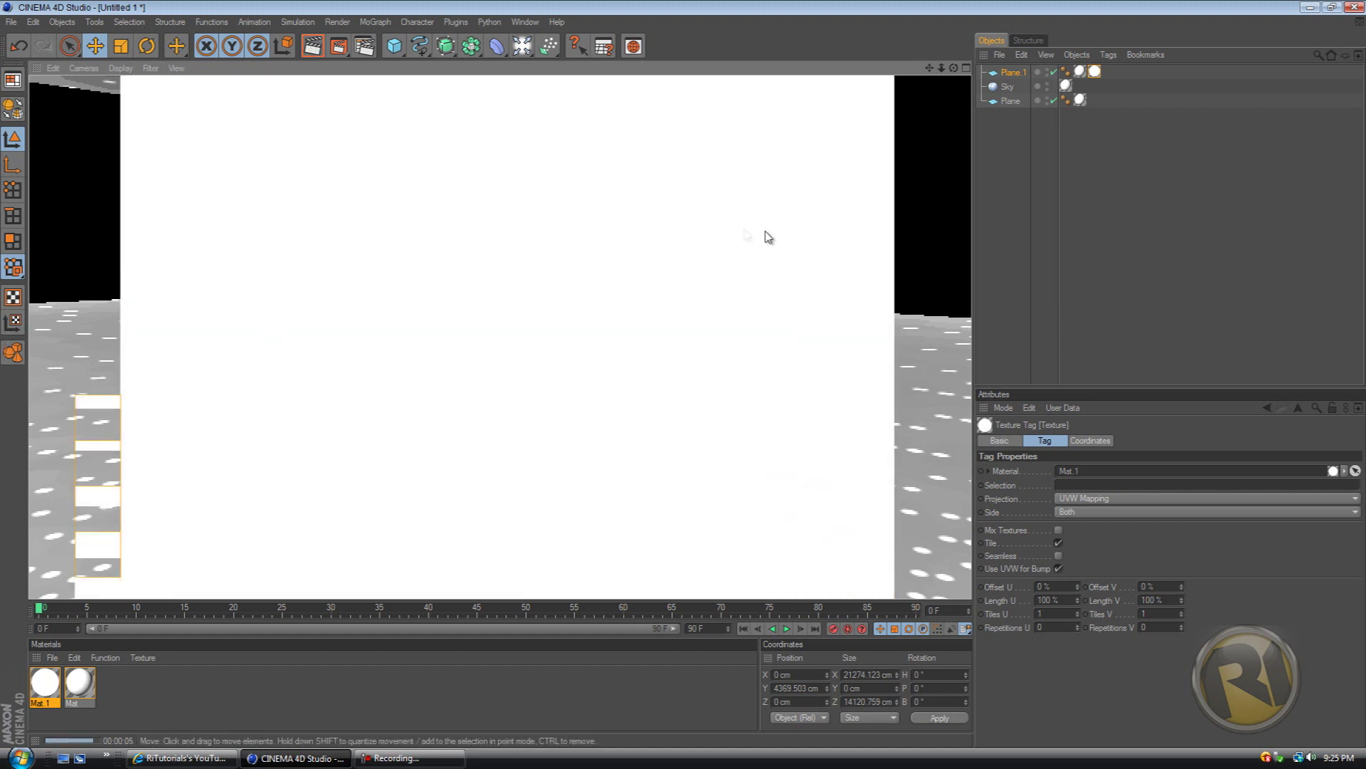
scroll(747, 235, "up", 3)
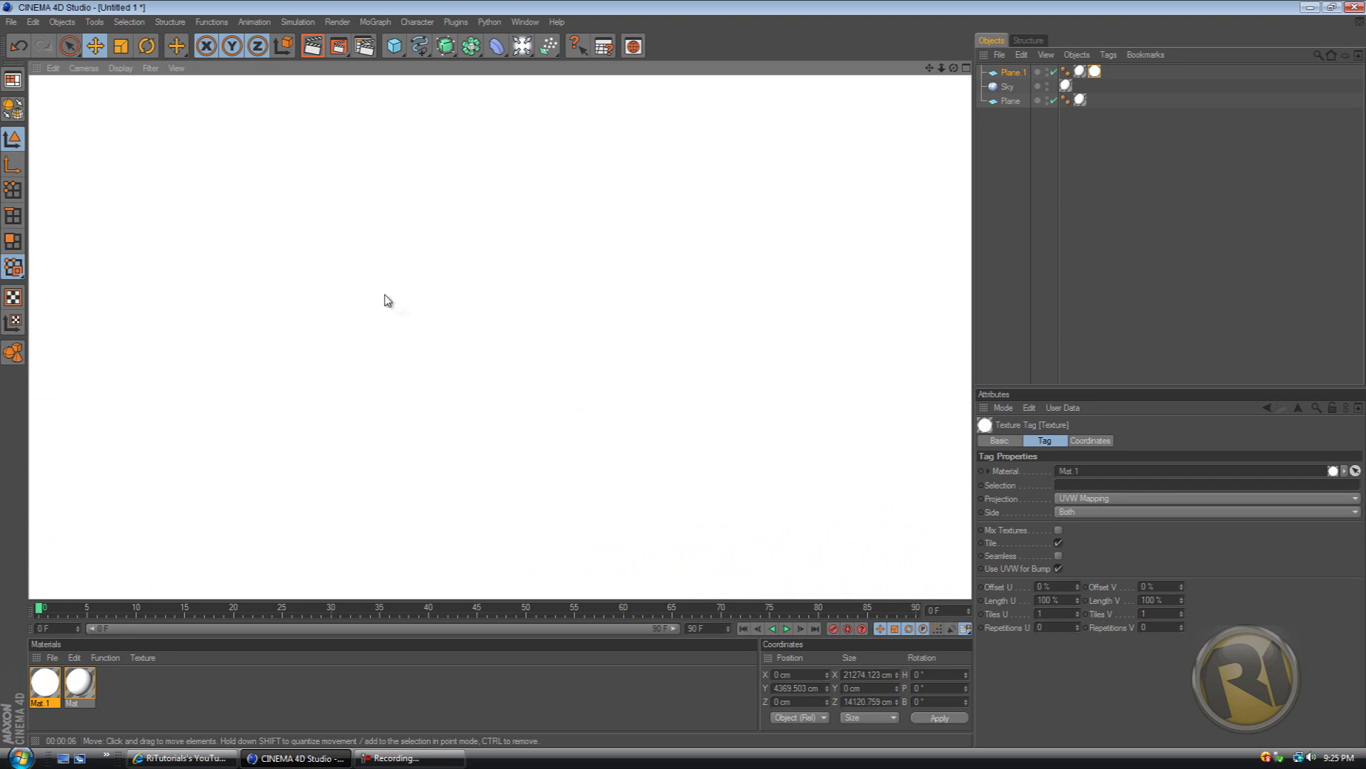
scroll(455, 297, "down", 5)
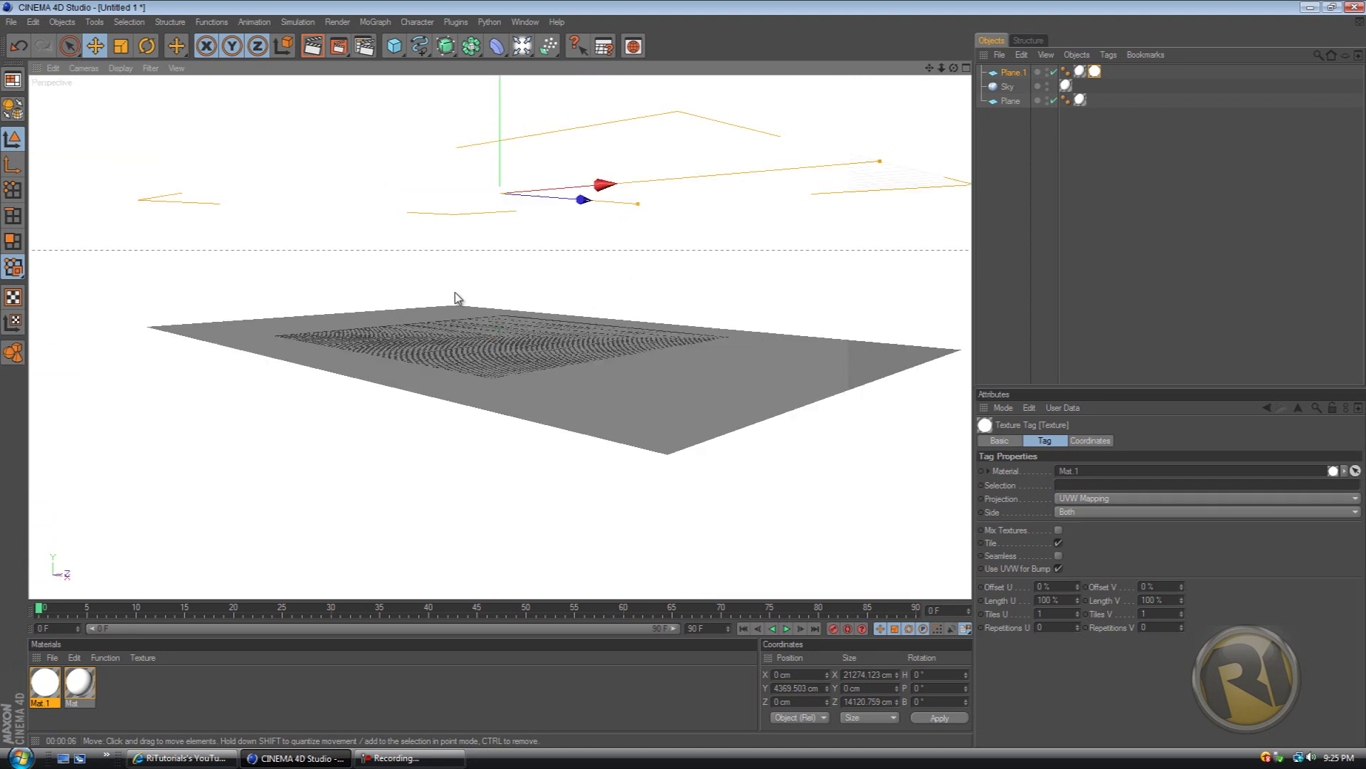
scroll(793, 281, "up", 6)
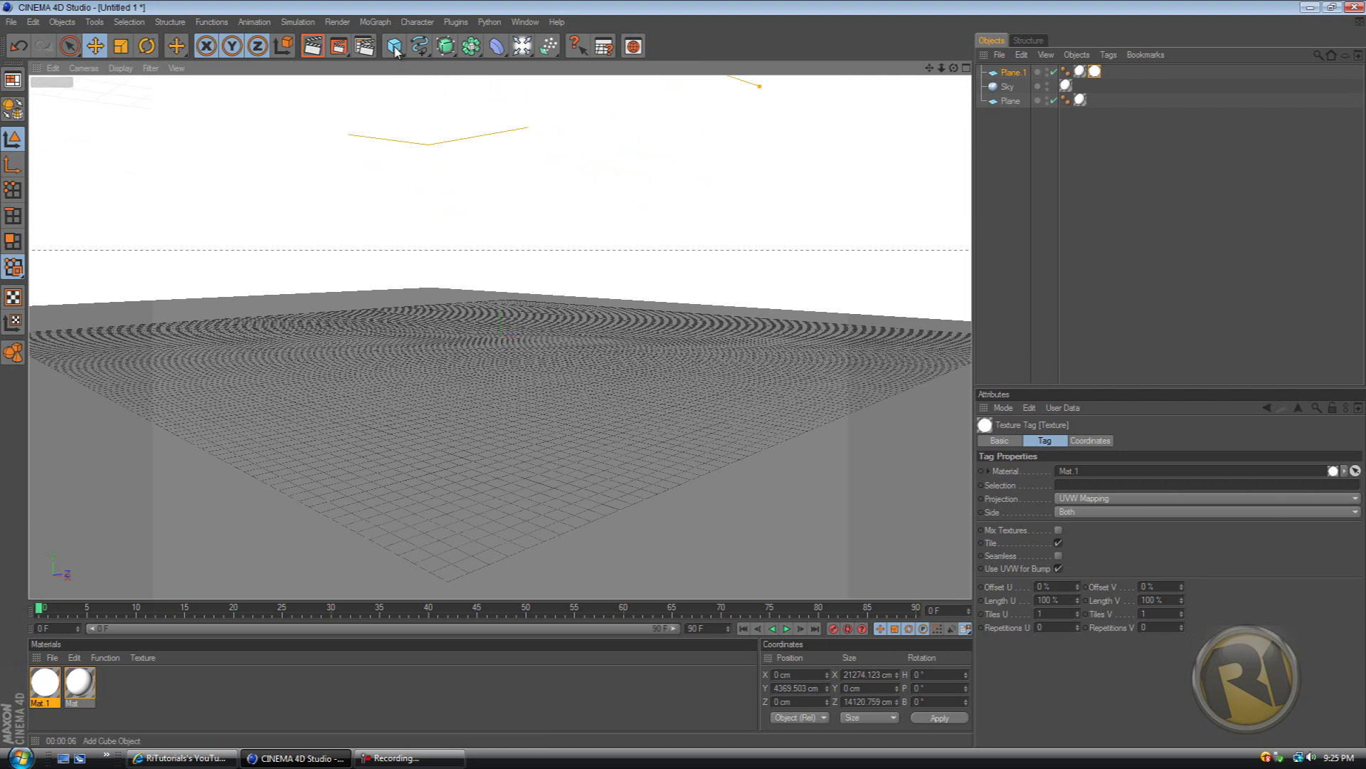
Step: Add a MoText object reading 'Text' and frame it head-on in the viewport
left_click(375, 22)
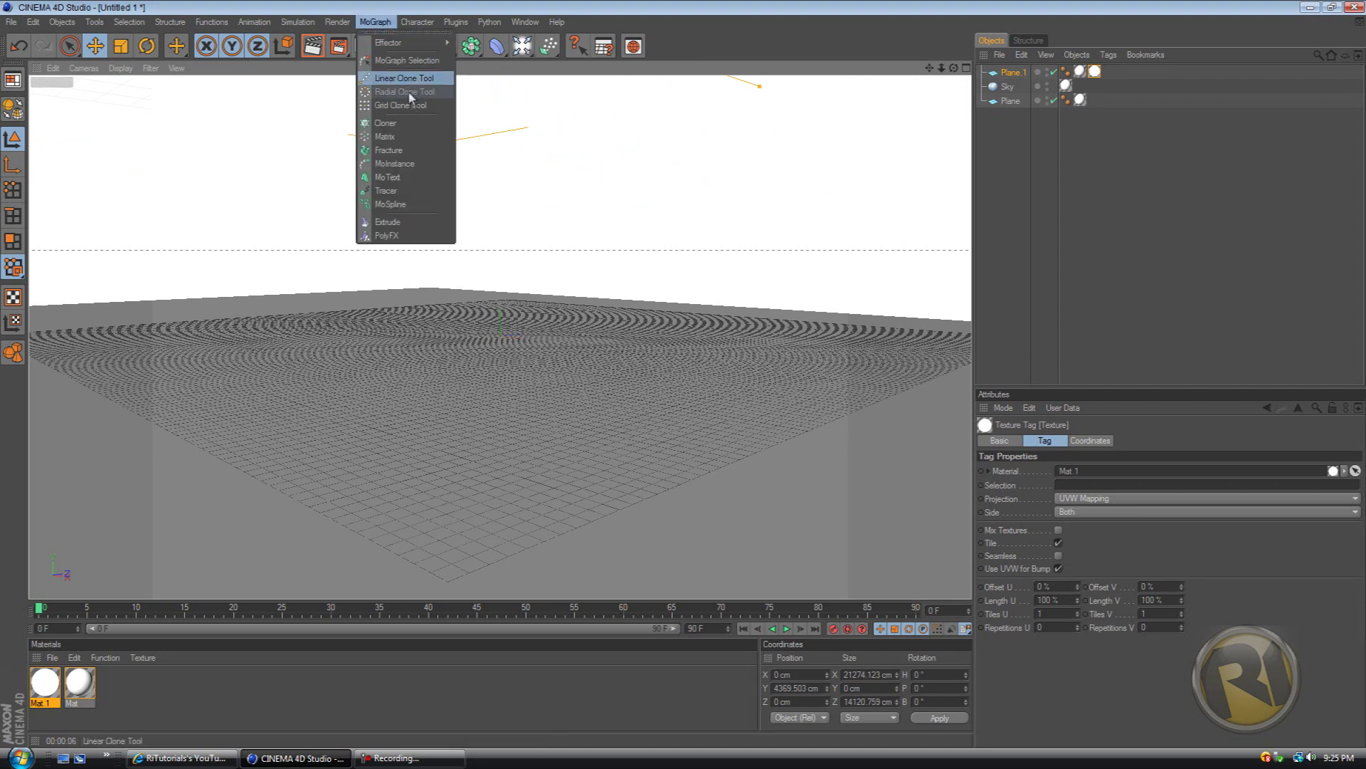
left_click(387, 177)
scroll(575, 320, "up", 3)
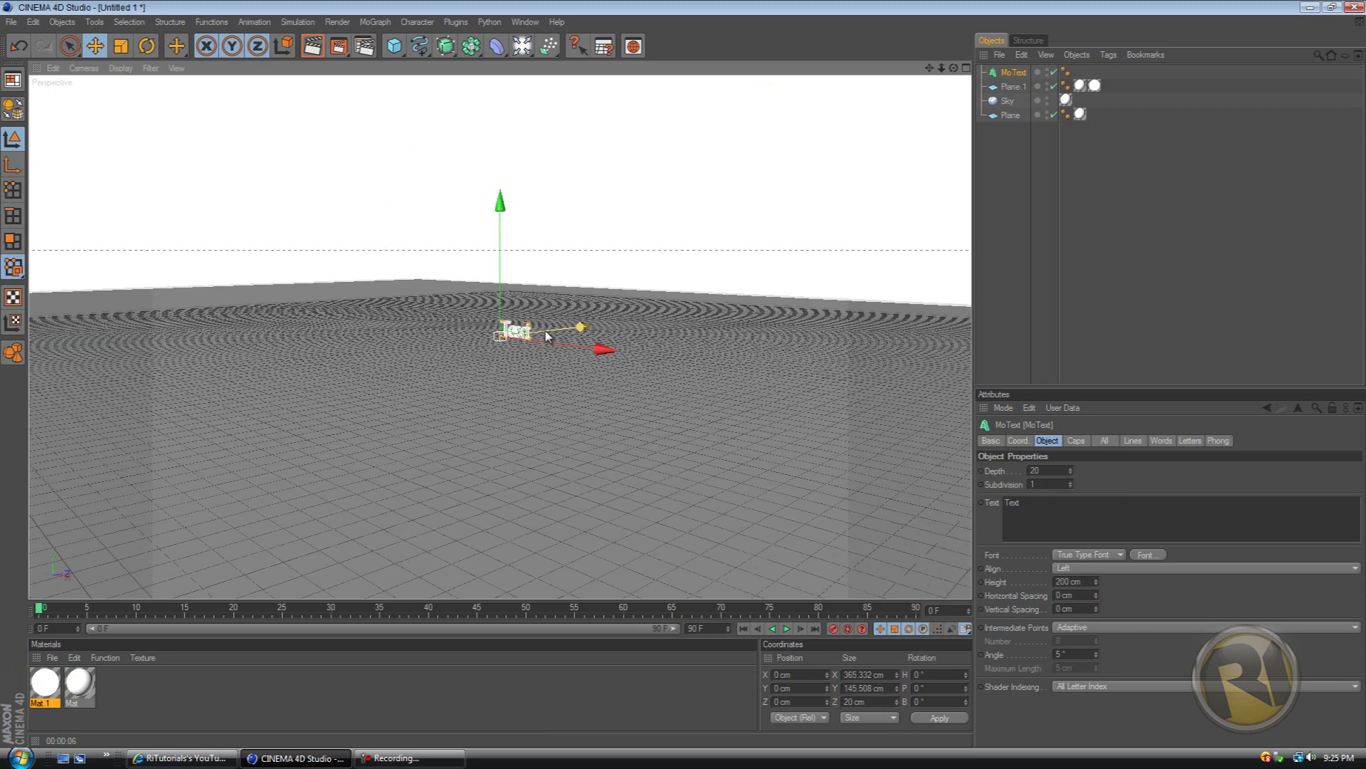
scroll(575, 320, "up", 2)
left_click_drag(918, 85, 894, 108, "alt")
scroll(894, 108, "up", 3)
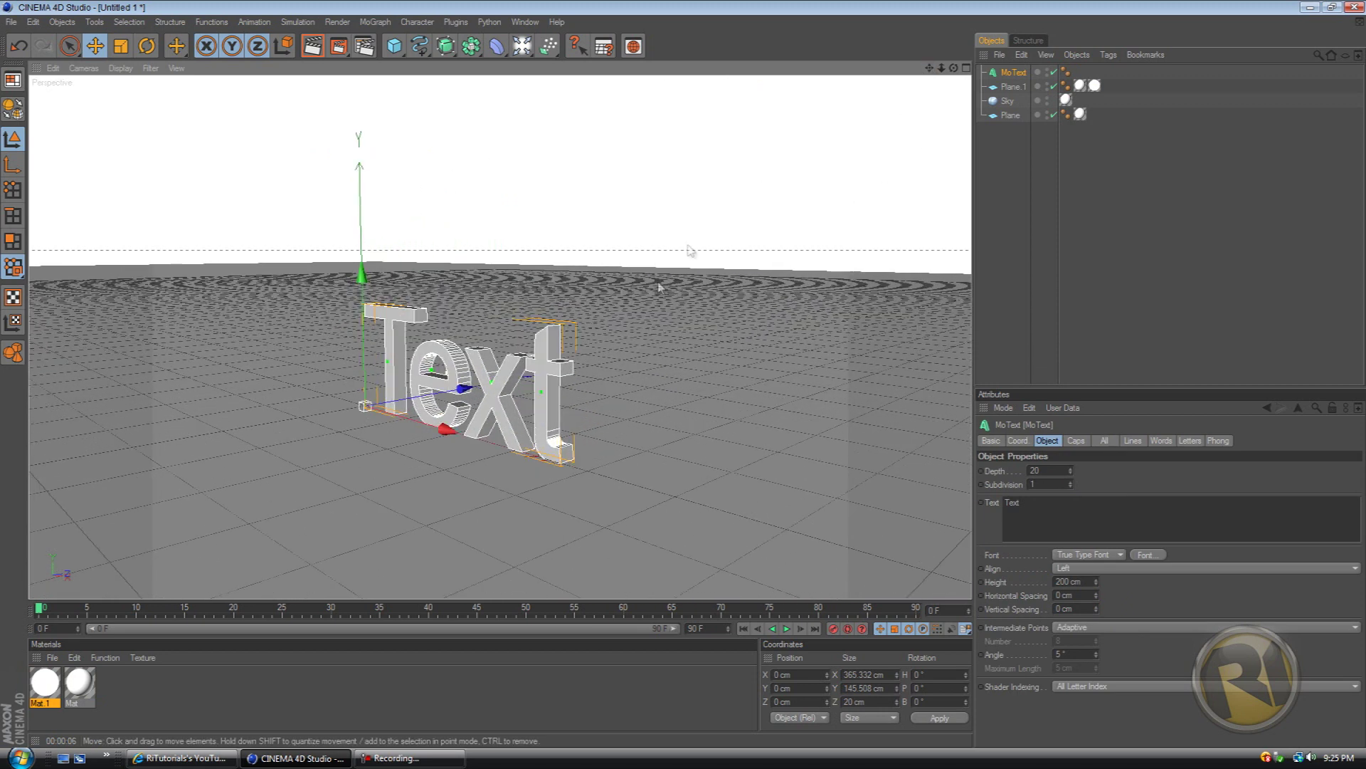
left_click_drag(541, 395, 683, 378, "alt")
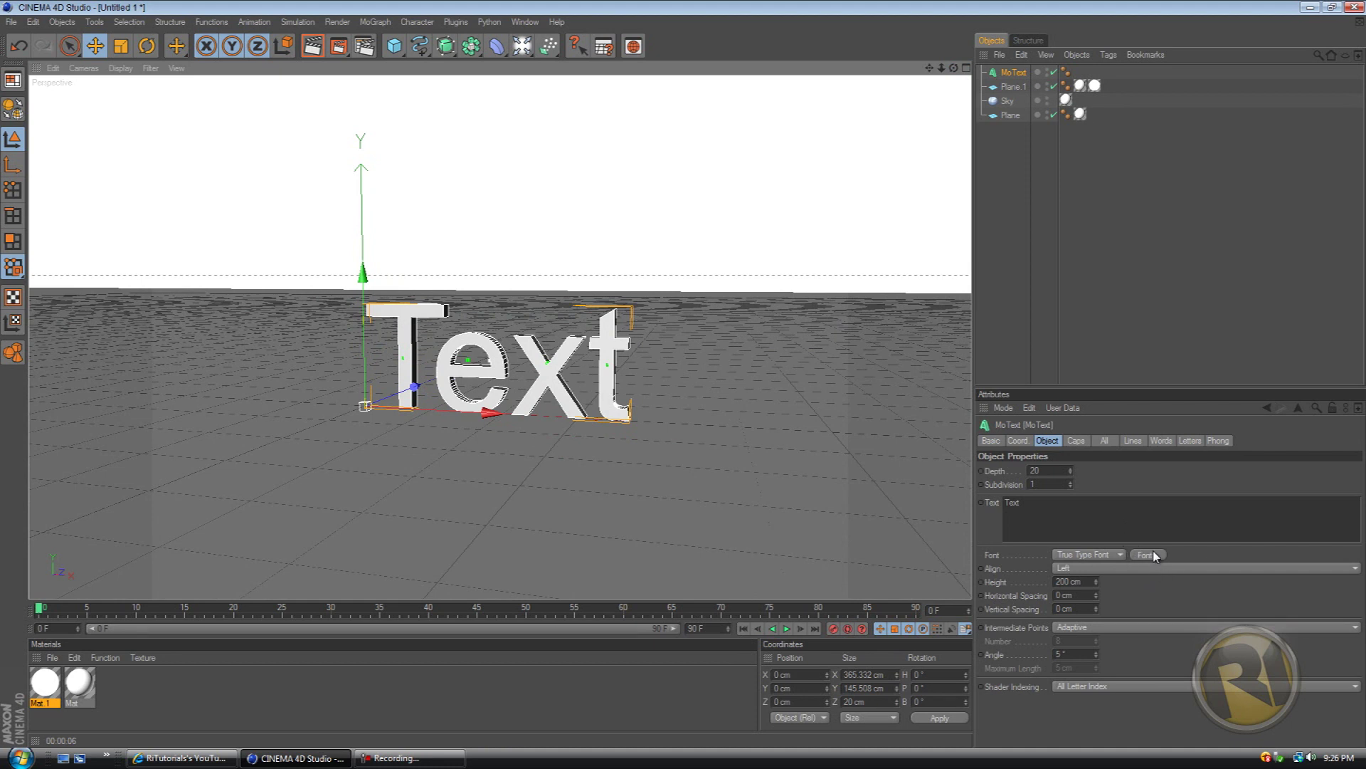
Step: Set both MoText caps to Fillet Cap with a 2 cm radius and lift the text about 4 cm
left_click(1076, 441)
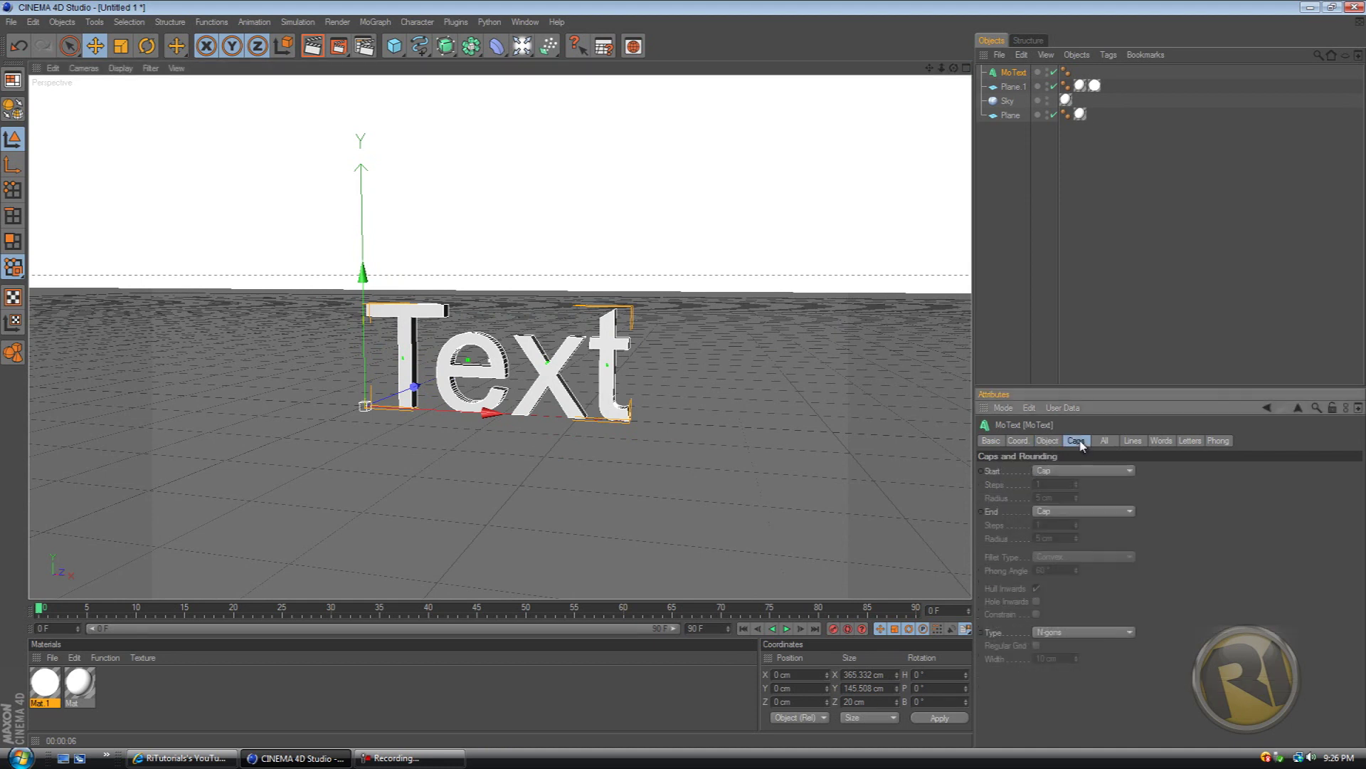
left_click(1092, 472)
left_click(1061, 498)
left_click(1060, 472)
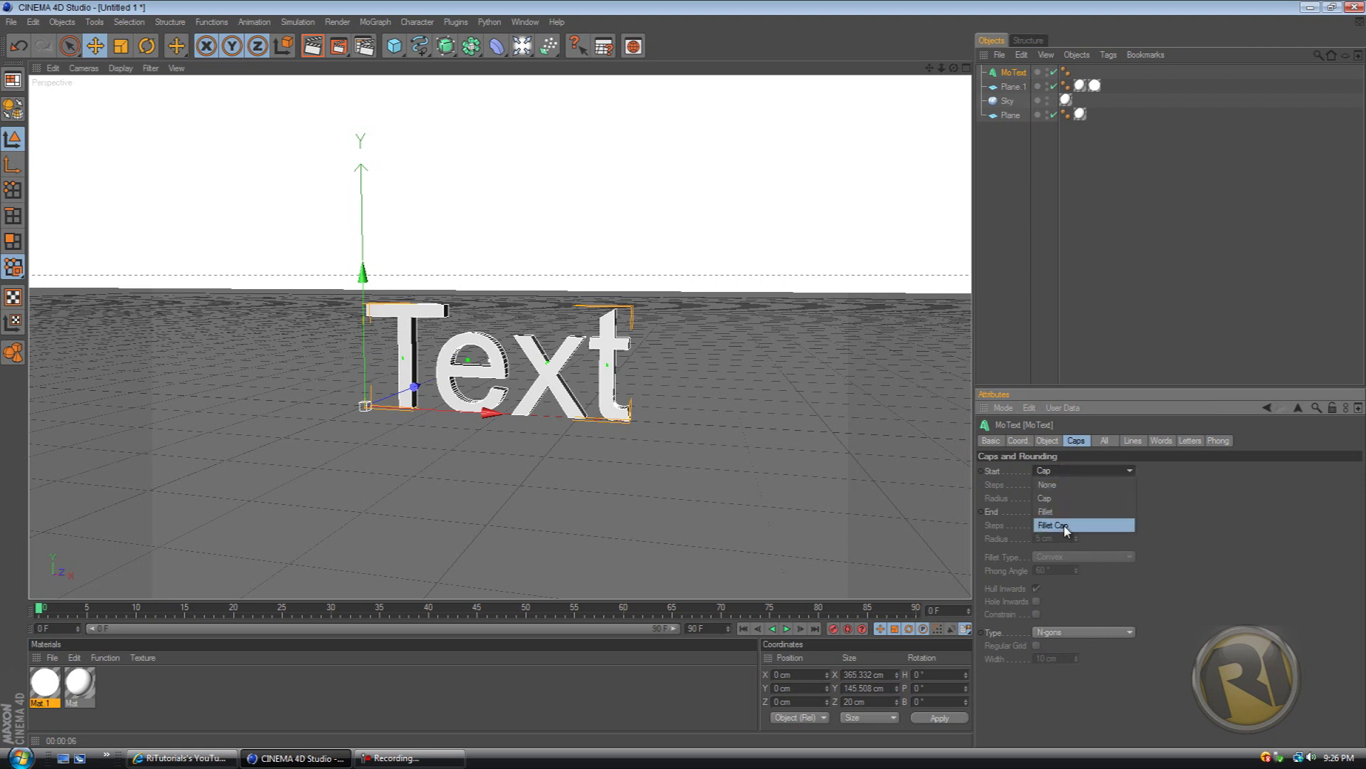
left_click(1062, 525)
left_click(1062, 511)
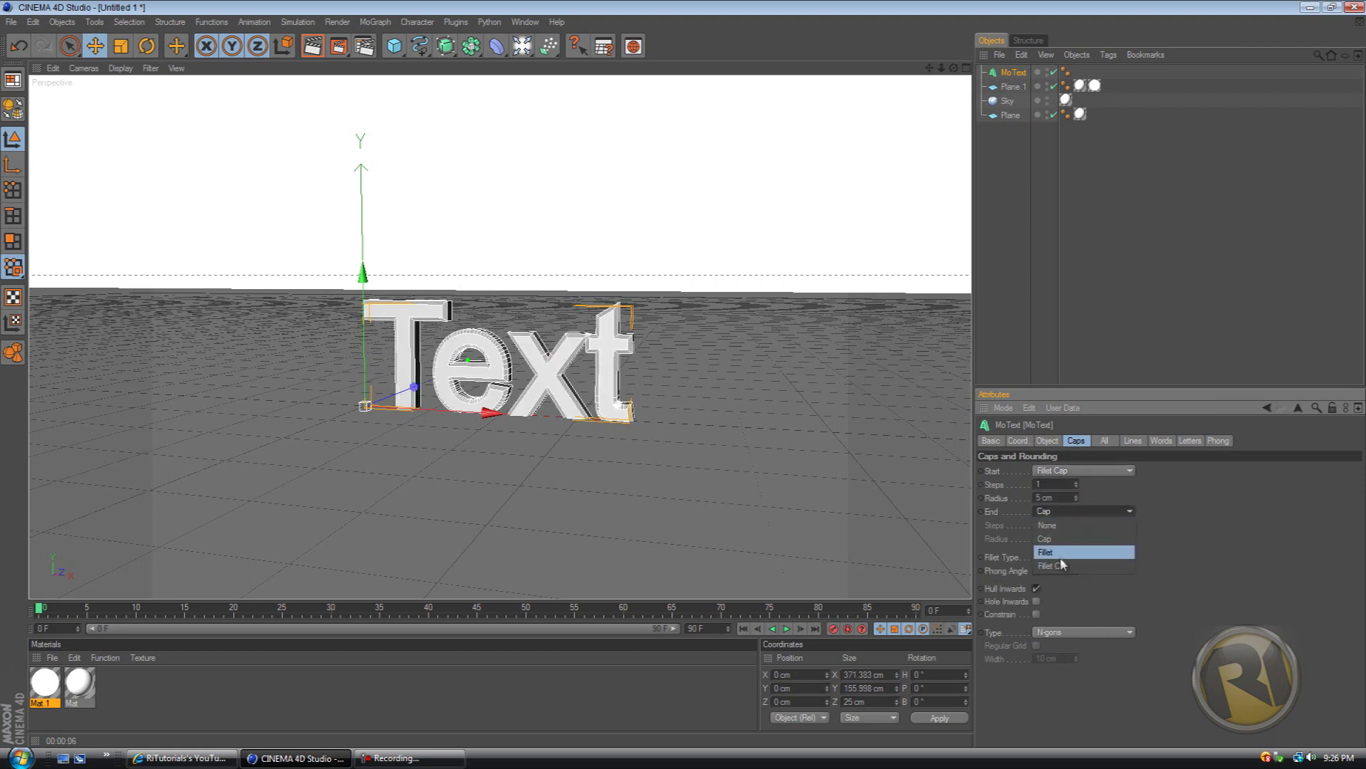
left_click(1054, 565)
left_click_drag(1078, 499, 1078, 541)
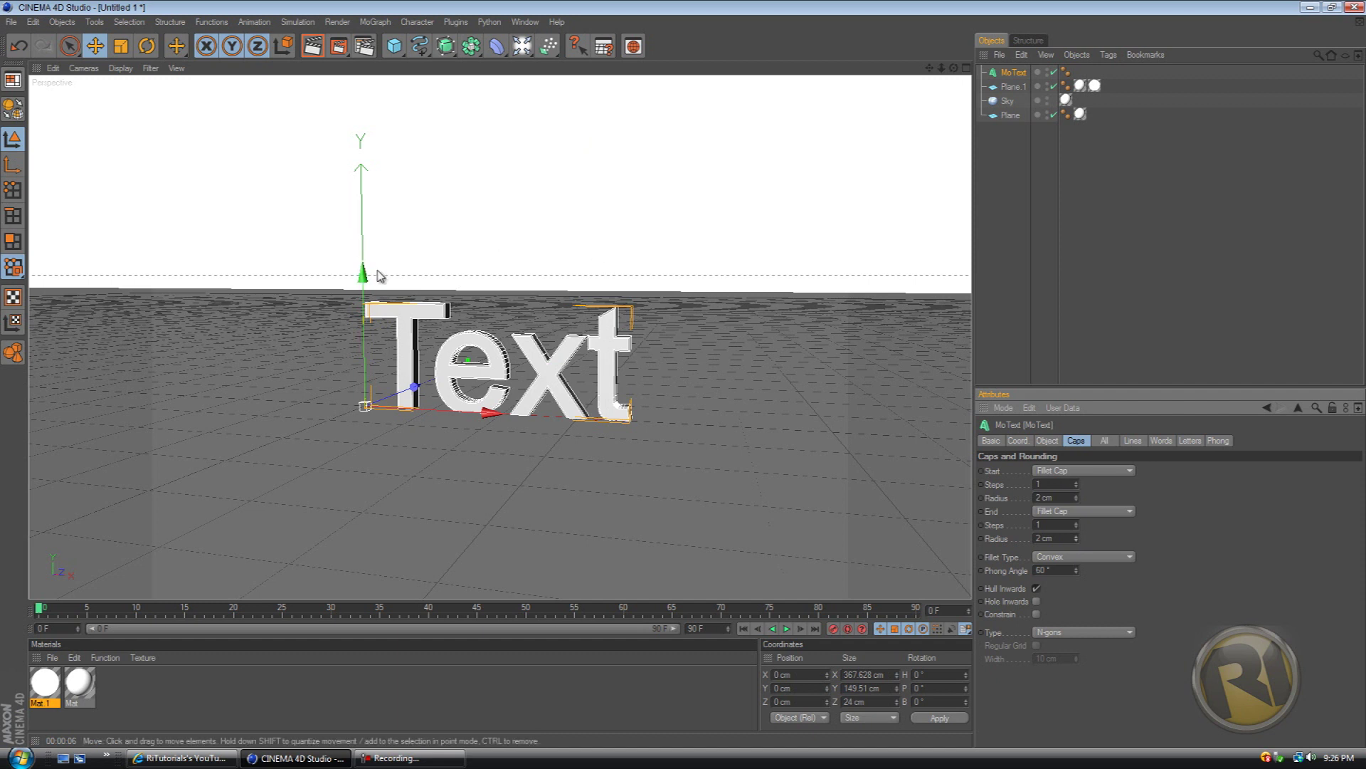
left_click_drag(364, 273, 687, 382)
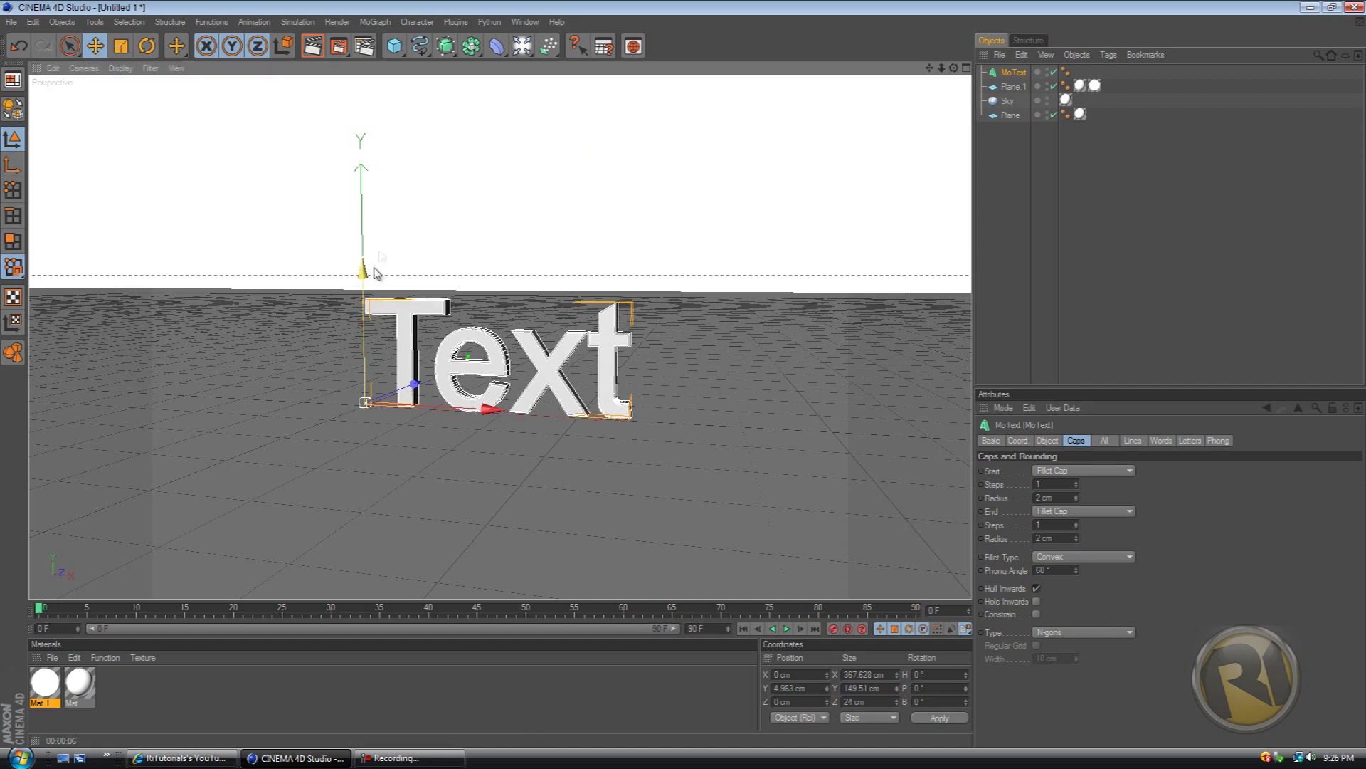
Step: Render the Text scene, zoom in on the text, and render the close-up again
left_click(317, 44)
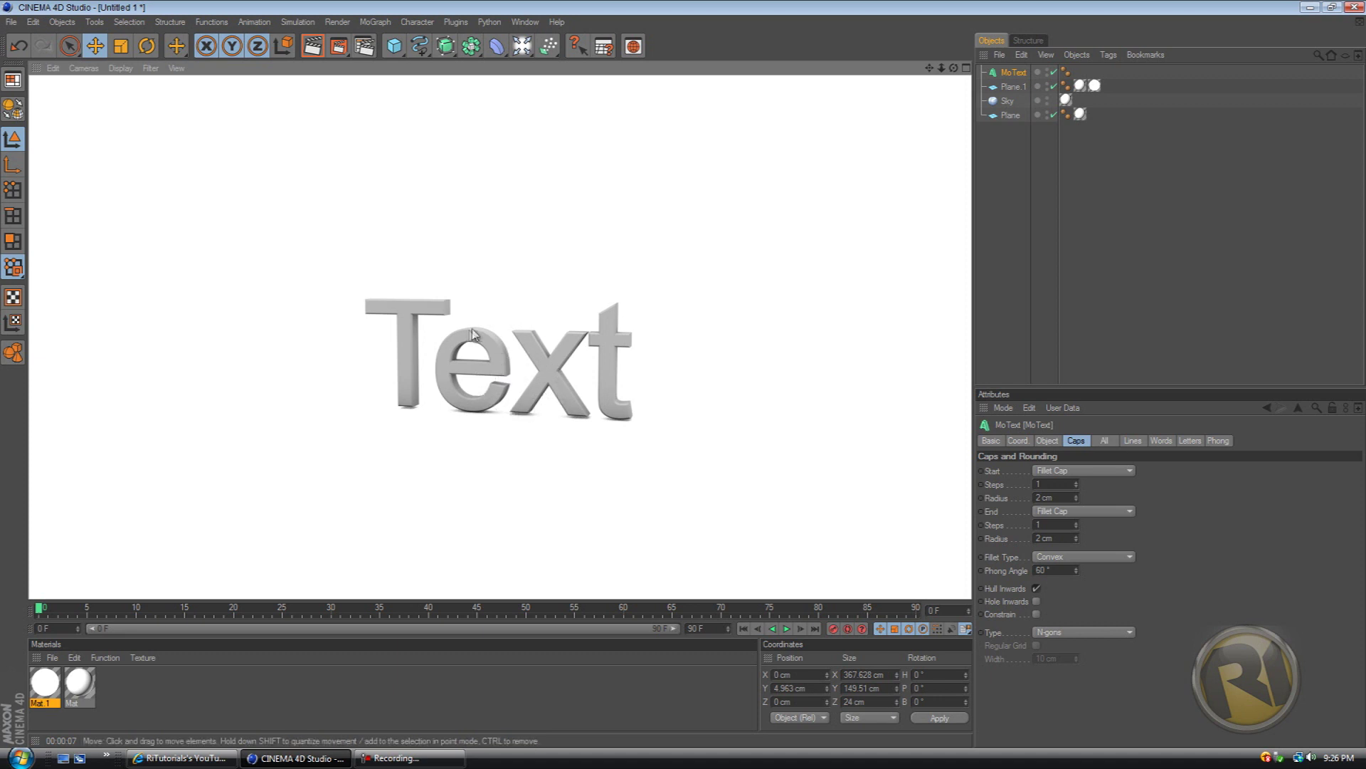
scroll(463, 278, "up", 4)
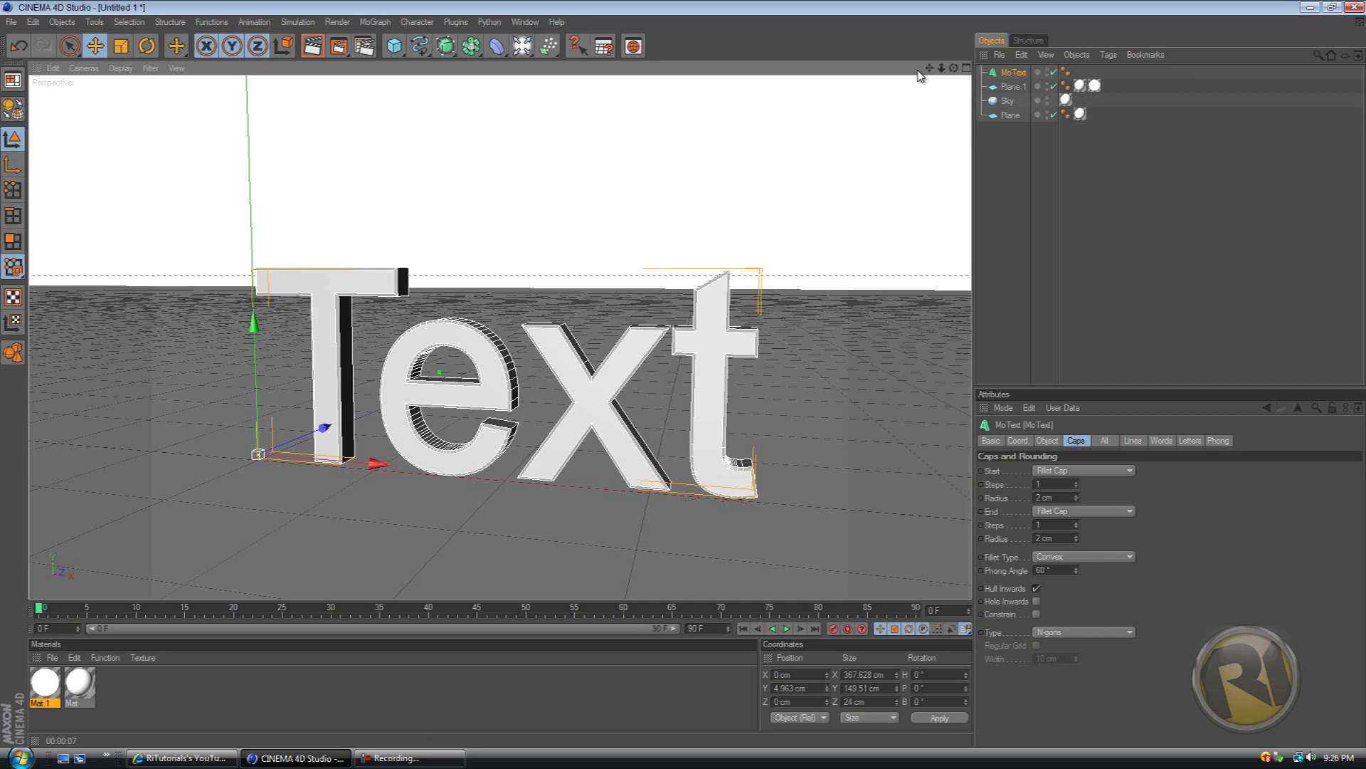
left_click(312, 47)
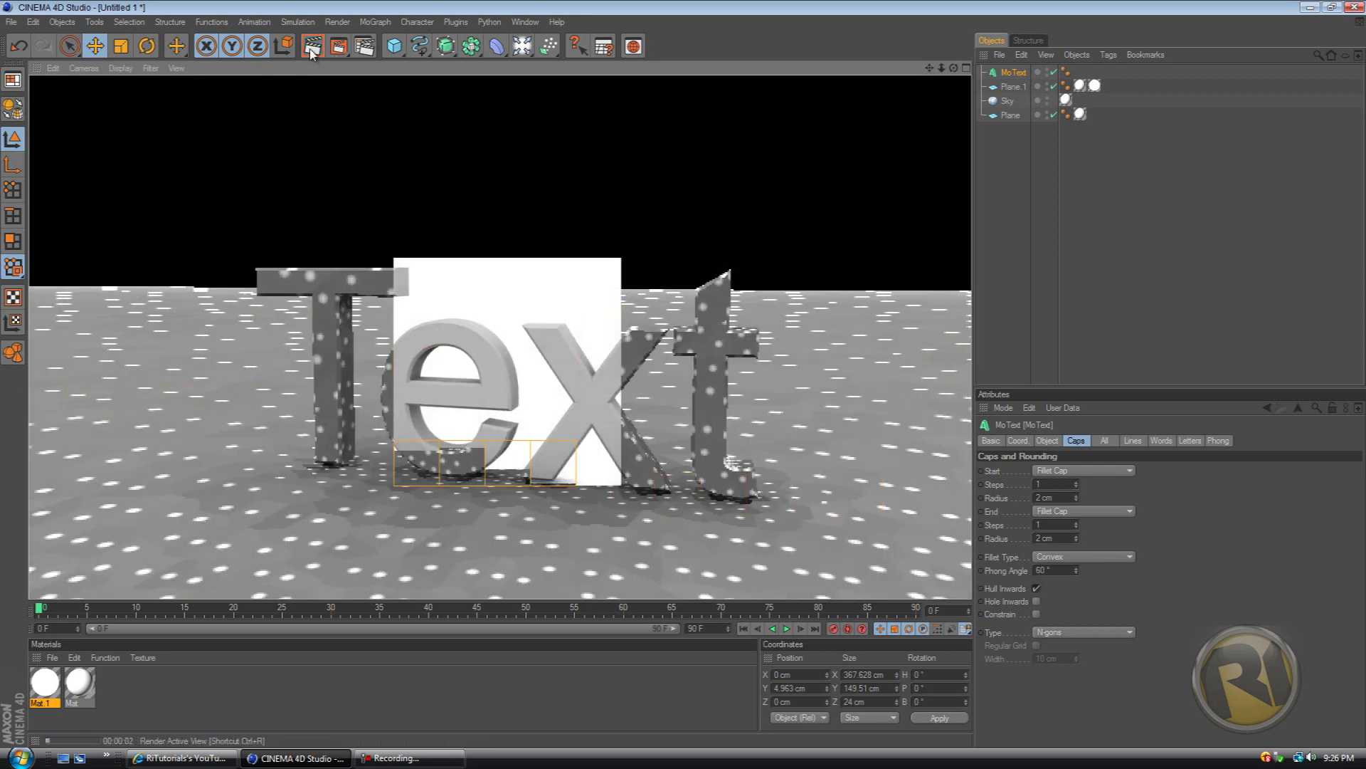
left_click(487, 387)
Step: Render the filleted Text against the white background and reopen the Global Illumination settings
left_click(364, 47)
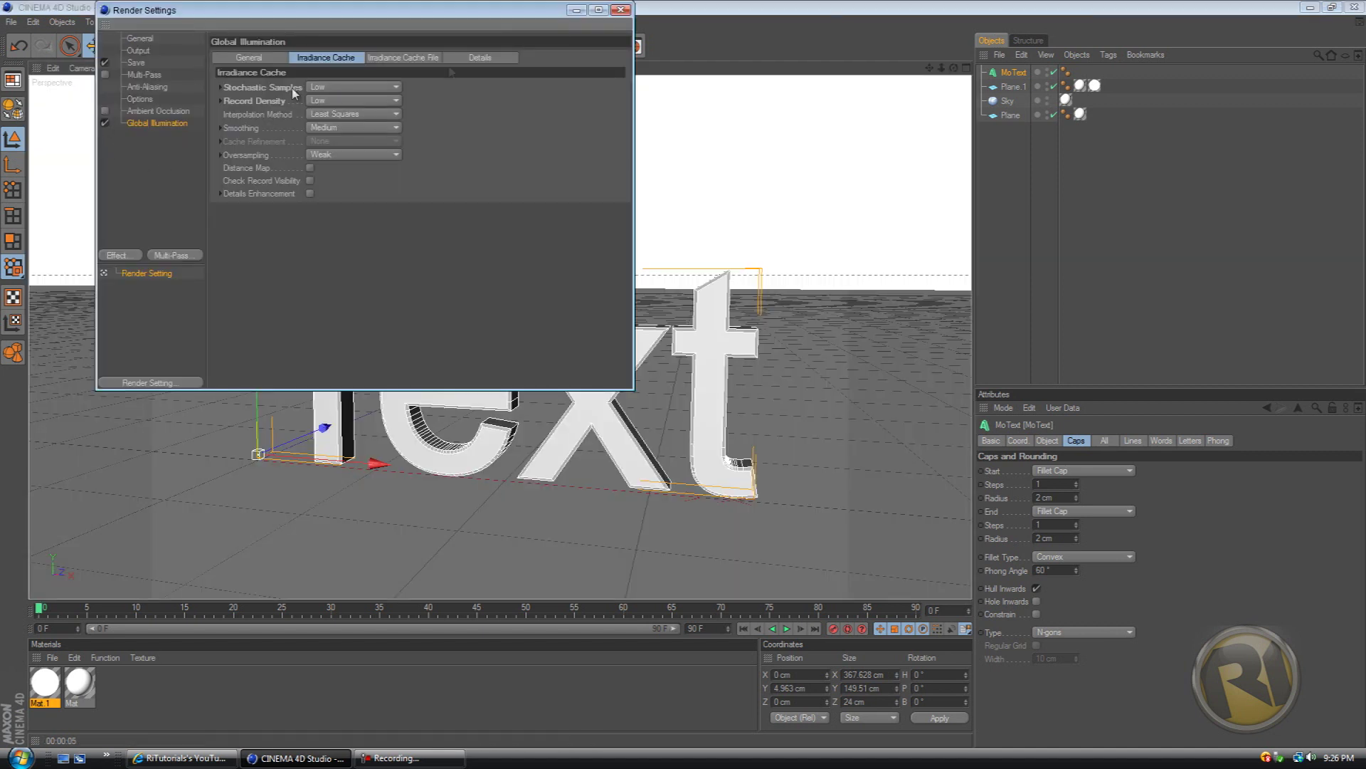
left_click(622, 9)
key("ctrl+r")
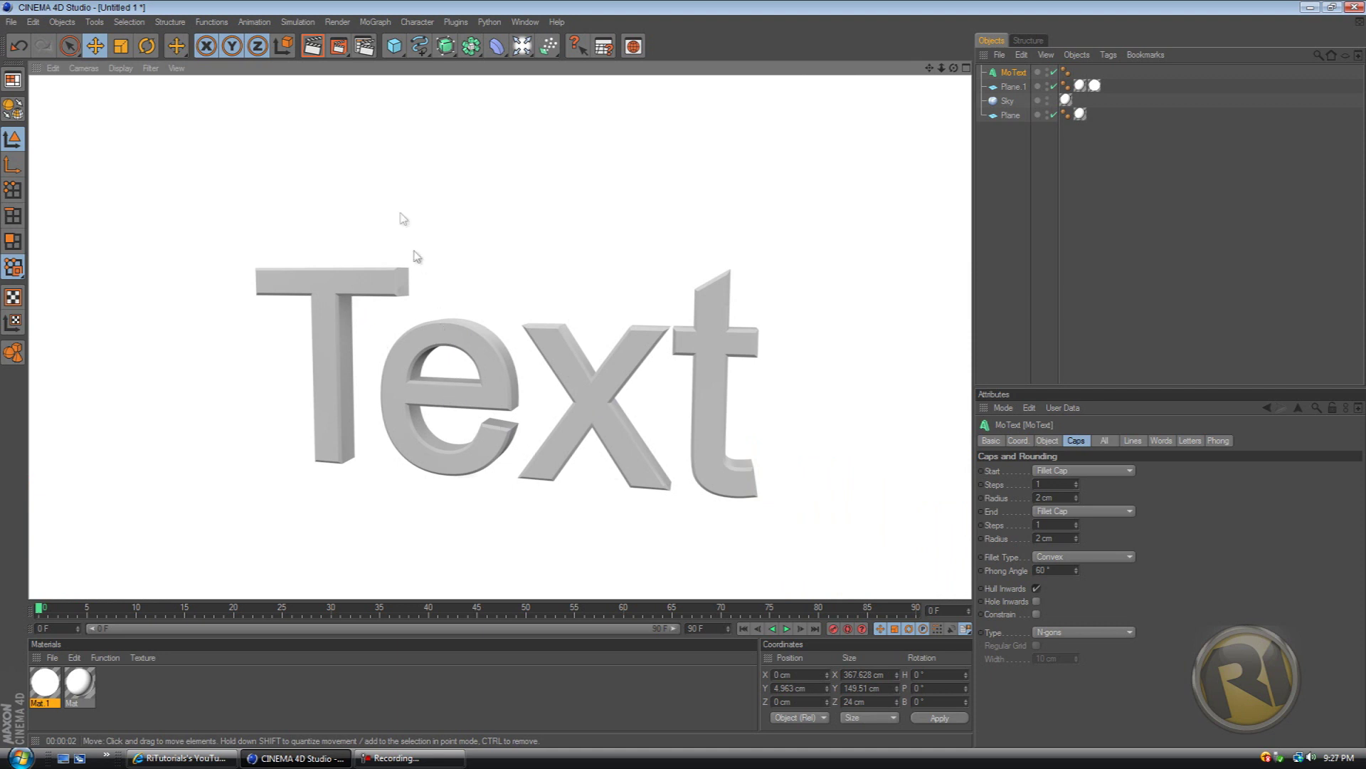
left_click(364, 46)
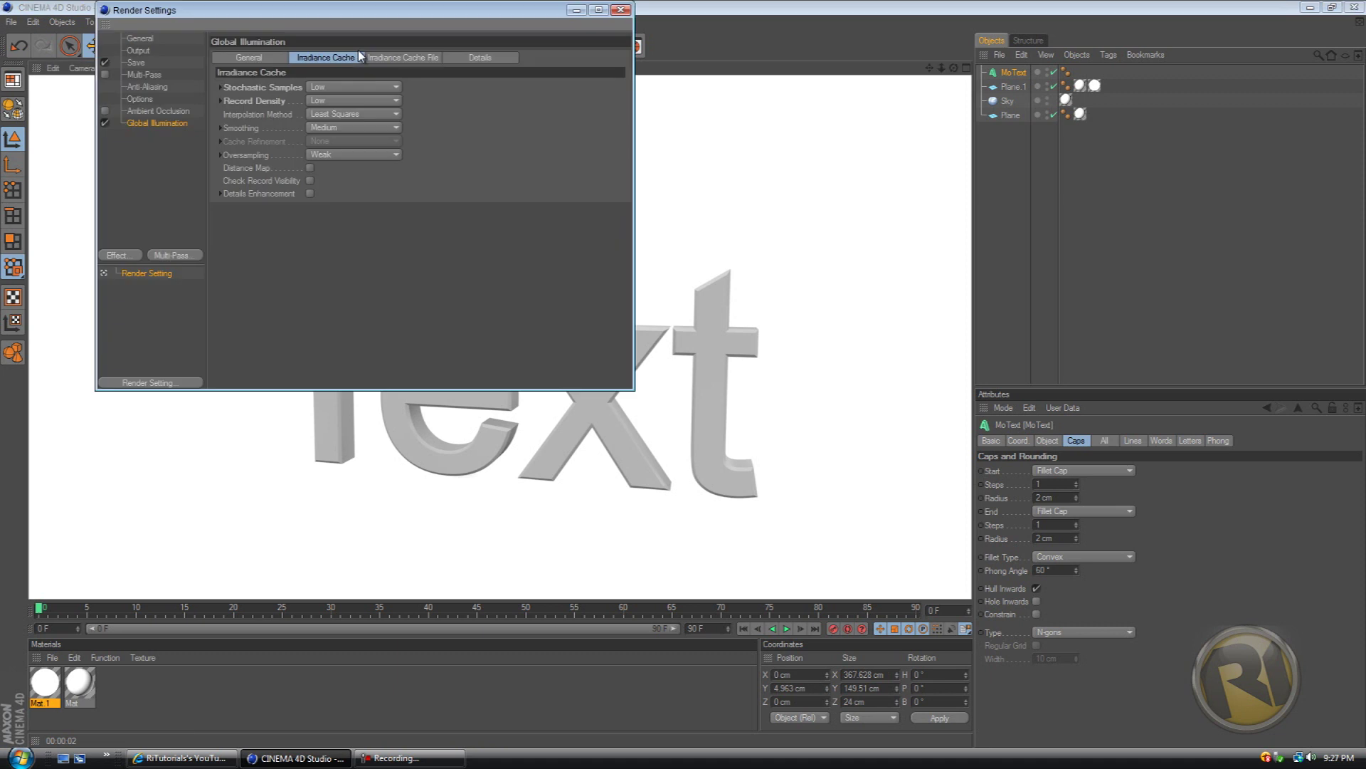
Step: Close Render Settings and render the Text on the white background again in the viewport
left_click(105, 113)
left_click(622, 9)
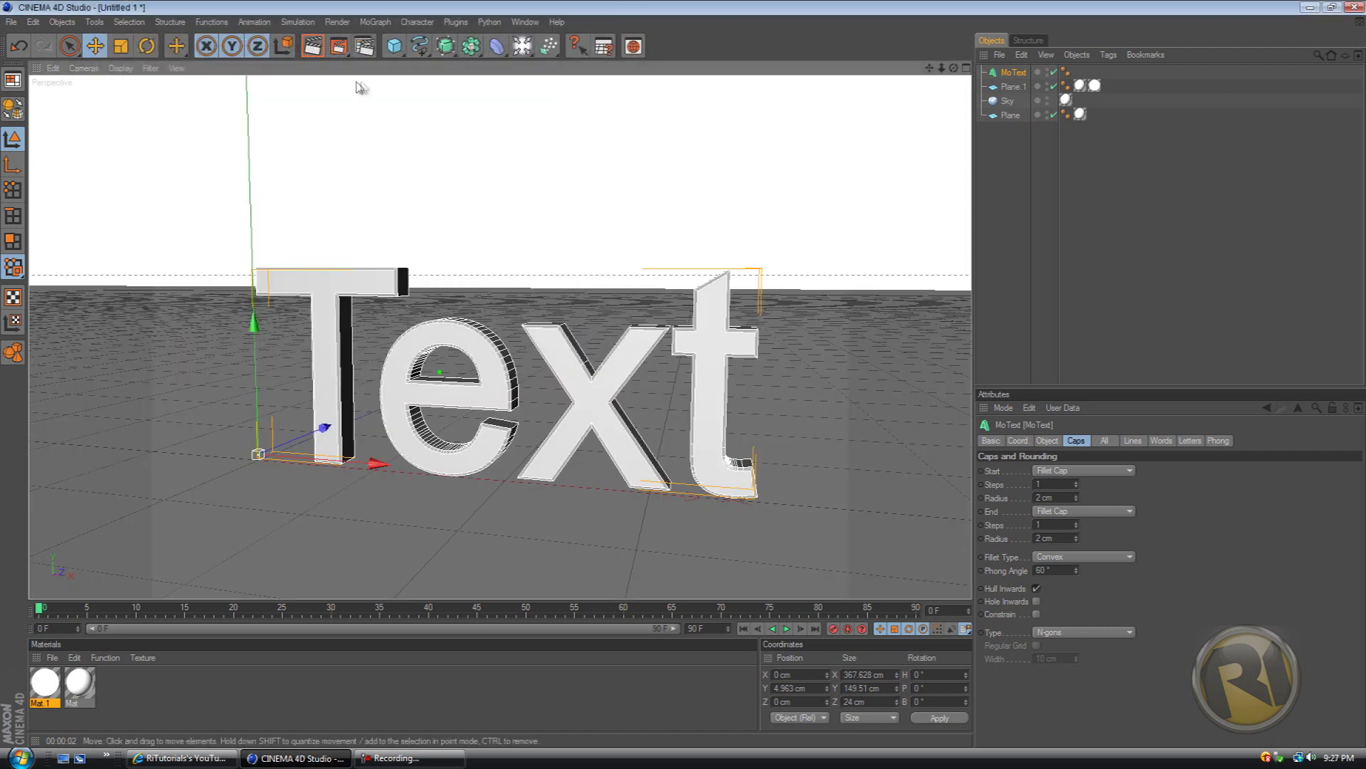
left_click(313, 46)
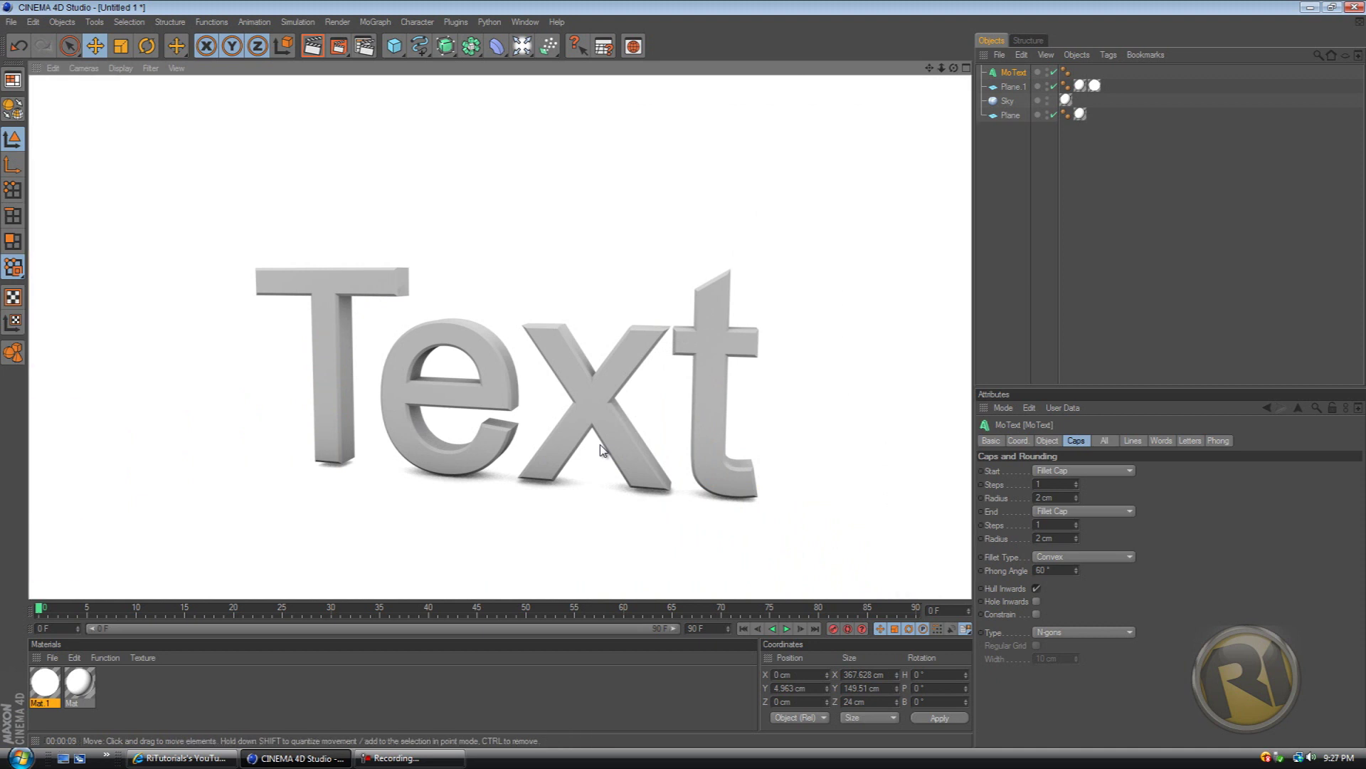
scroll(501, 425, "down", 3)
scroll(501, 425, "up", 3)
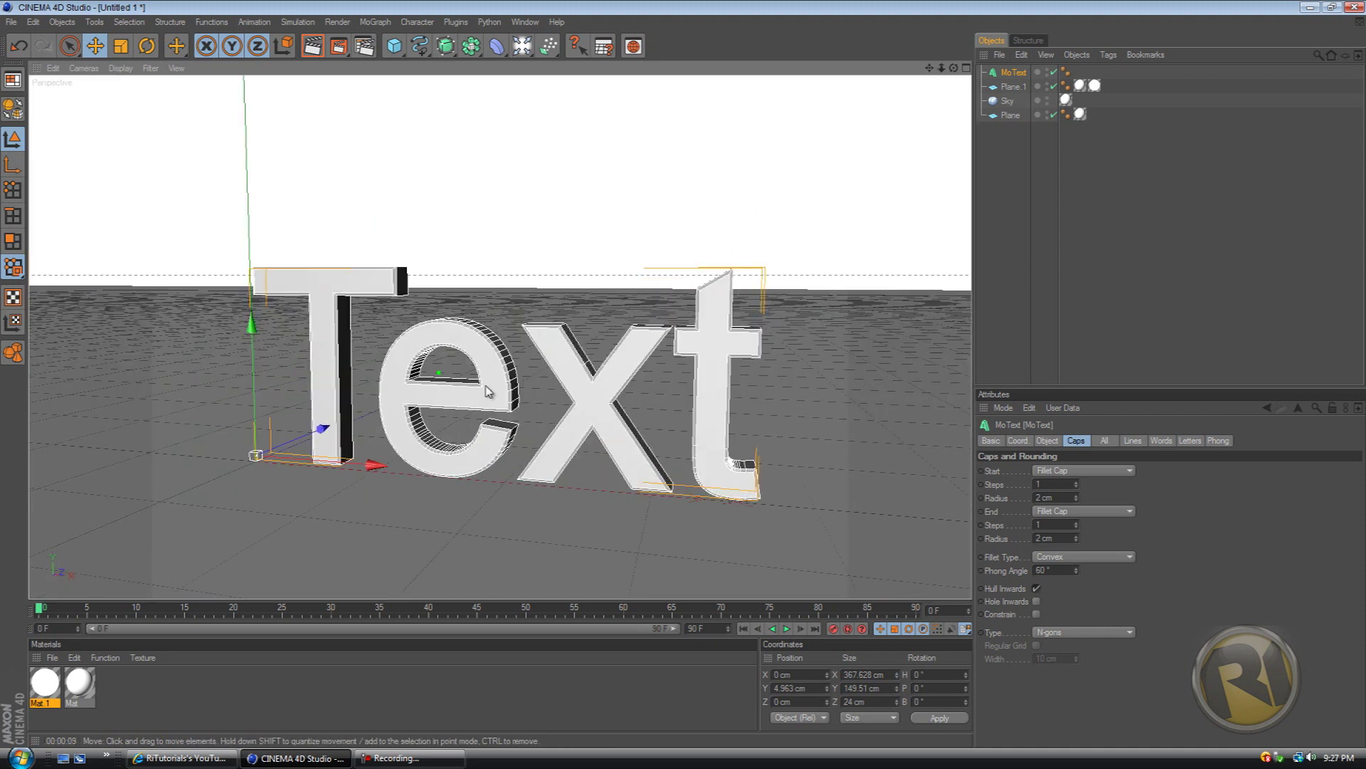
Step: Disable Global Illumination and render the active view to compare the grey, shadowed result
left_click(363, 48)
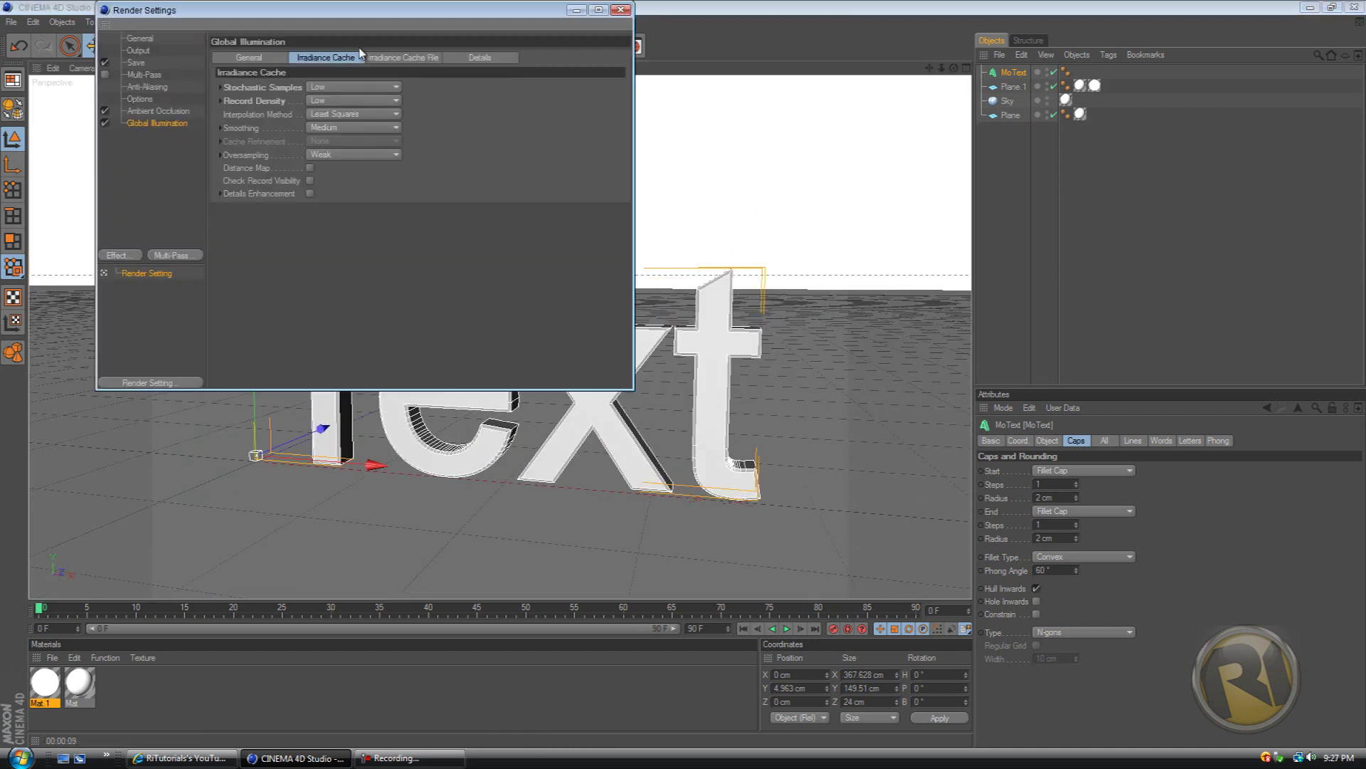
left_click(106, 124)
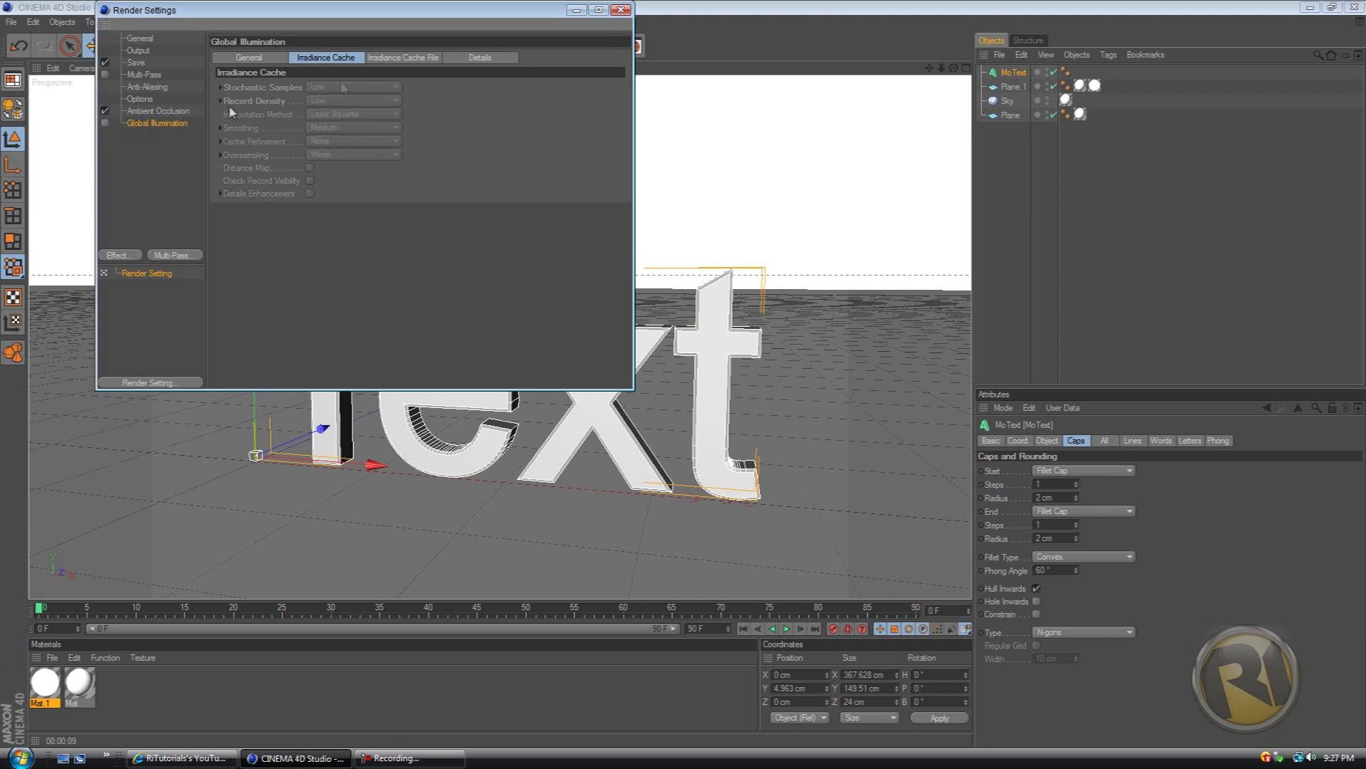
left_click(621, 10)
left_click(312, 47)
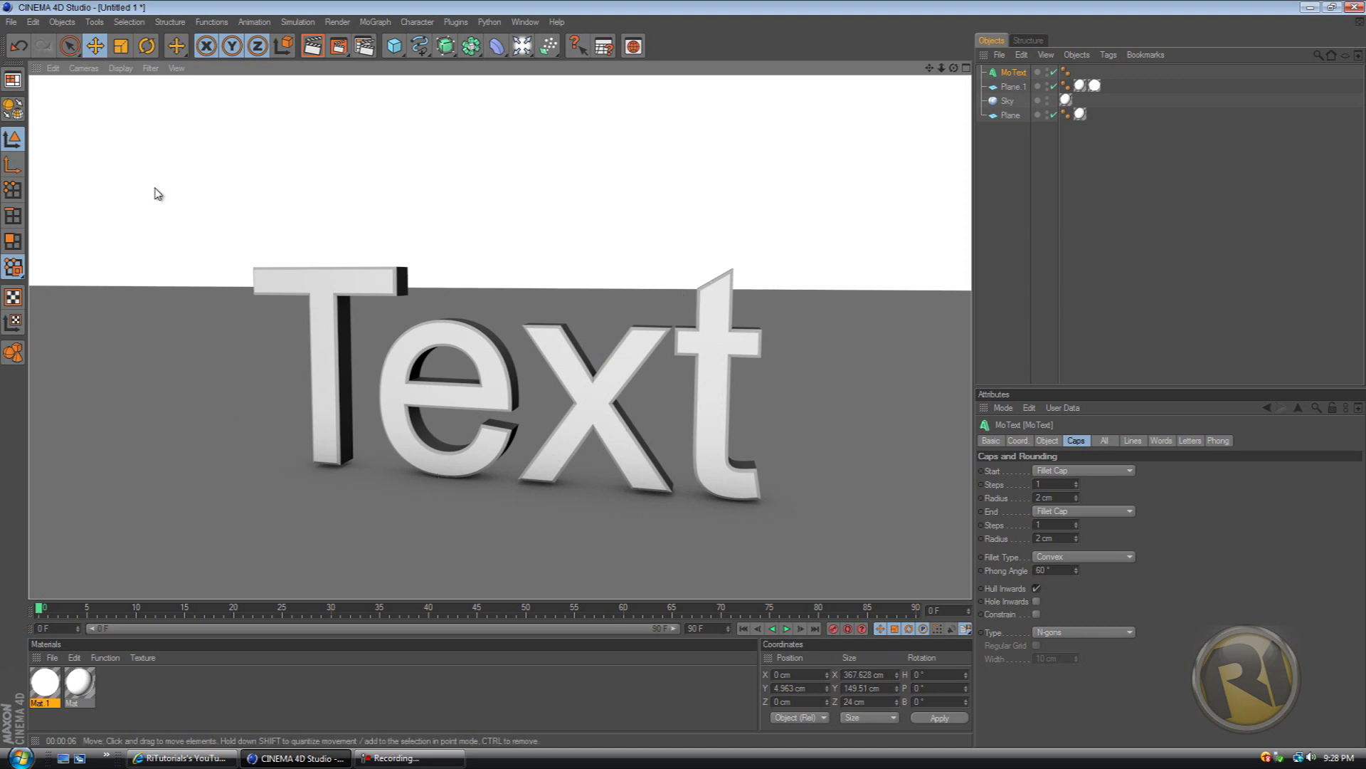
left_click(363, 46)
Step: Re-enable Global Illumination, re-render the Text, then clear the render and orbit closer
left_click(105, 123)
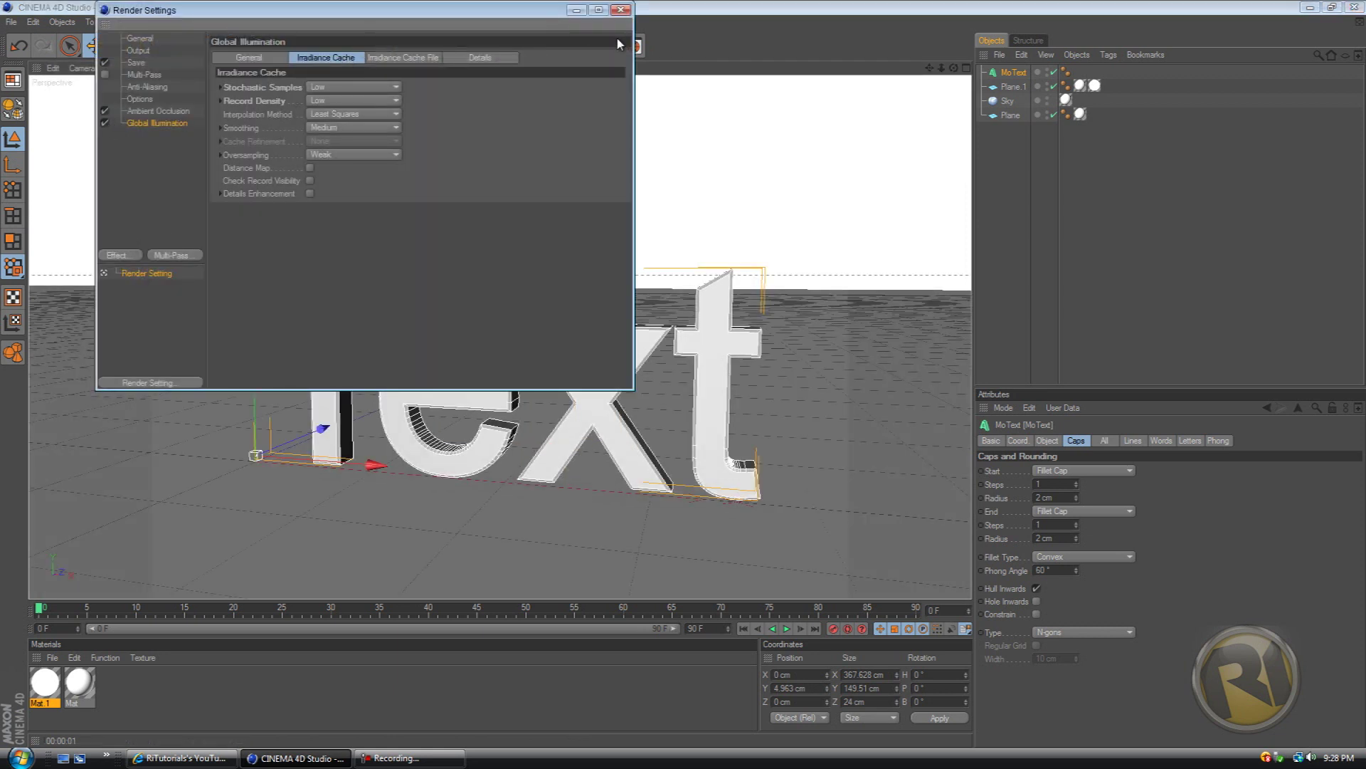
left_click(617, 9)
left_click(312, 46)
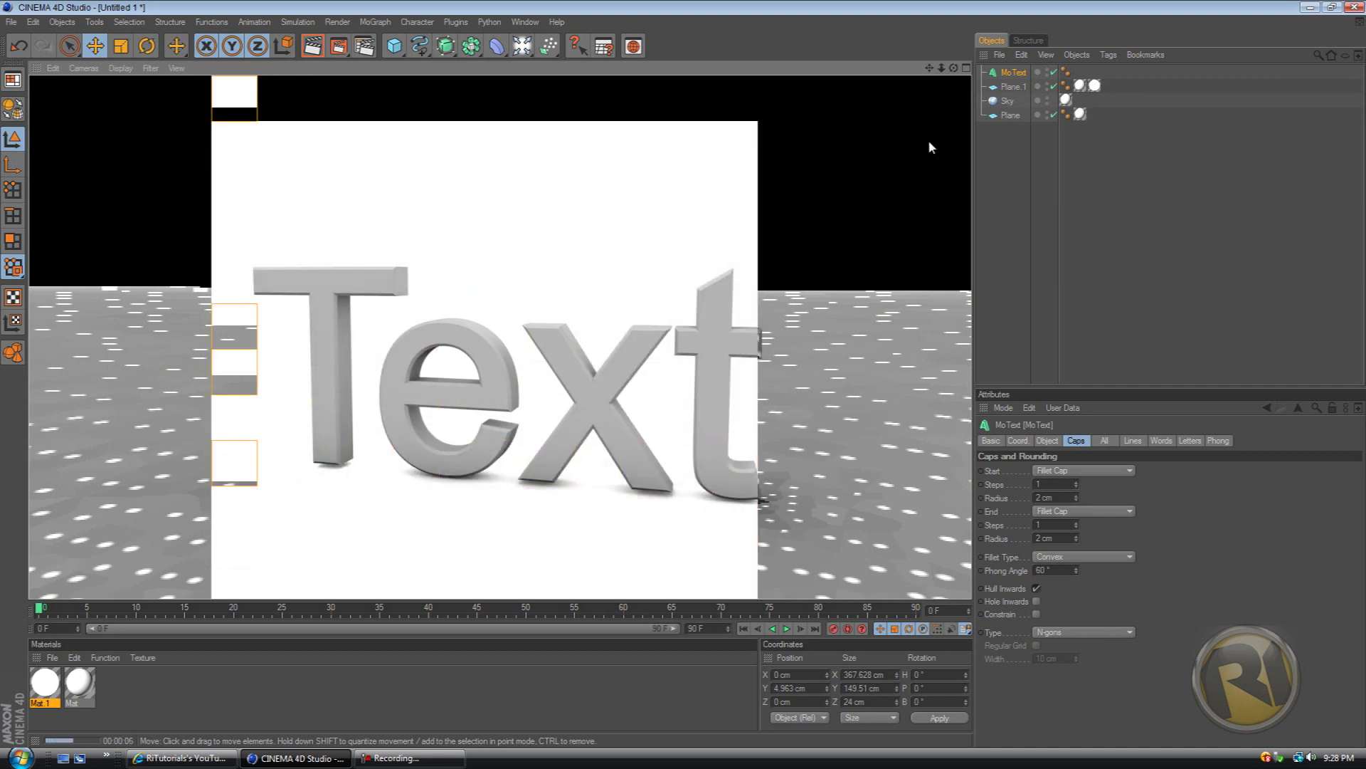
left_click(953, 68)
left_click_drag(649, 373, 687, 380, "alt")
Step: Zoom the perspective view in and out and orbit to inspect the filleted letters from the side
scroll(793, 210, "down", 5)
scroll(807, 200, "up", 4)
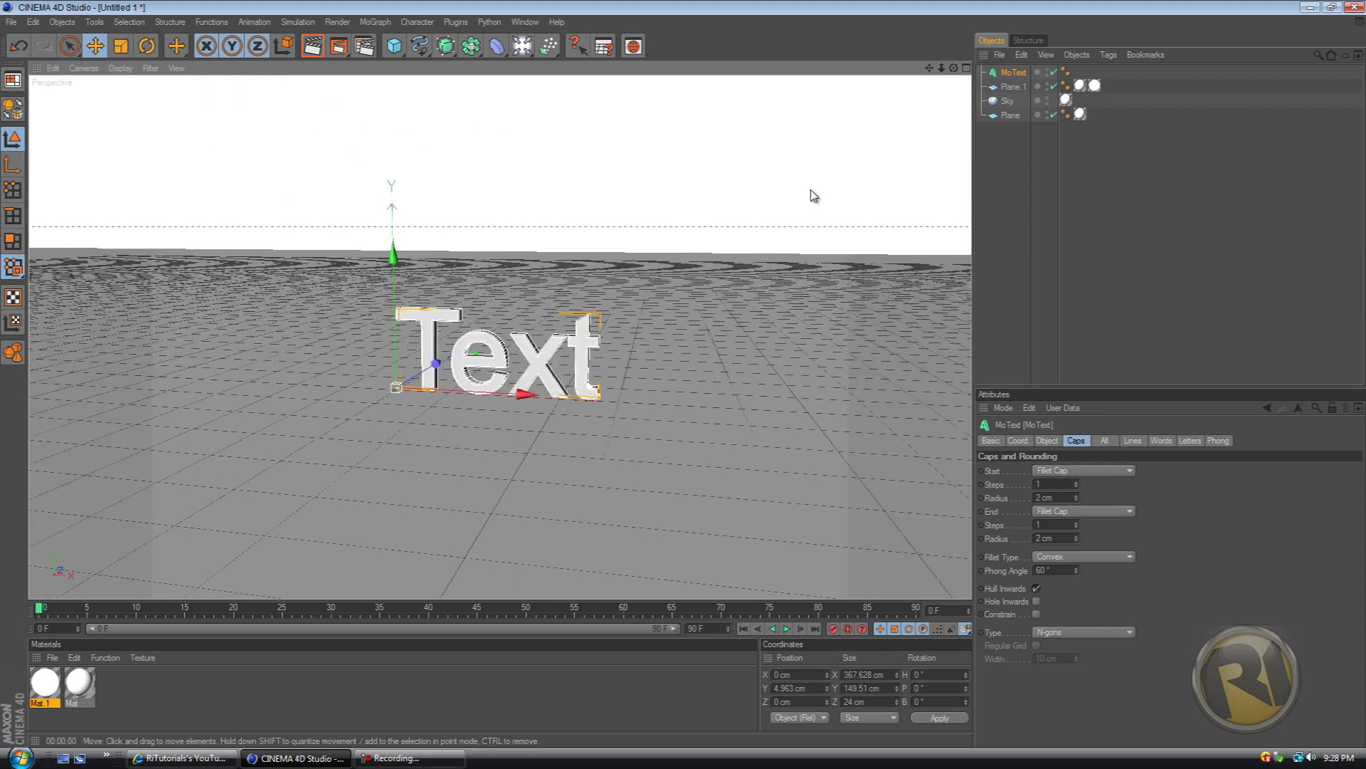
scroll(814, 196, "up", 3)
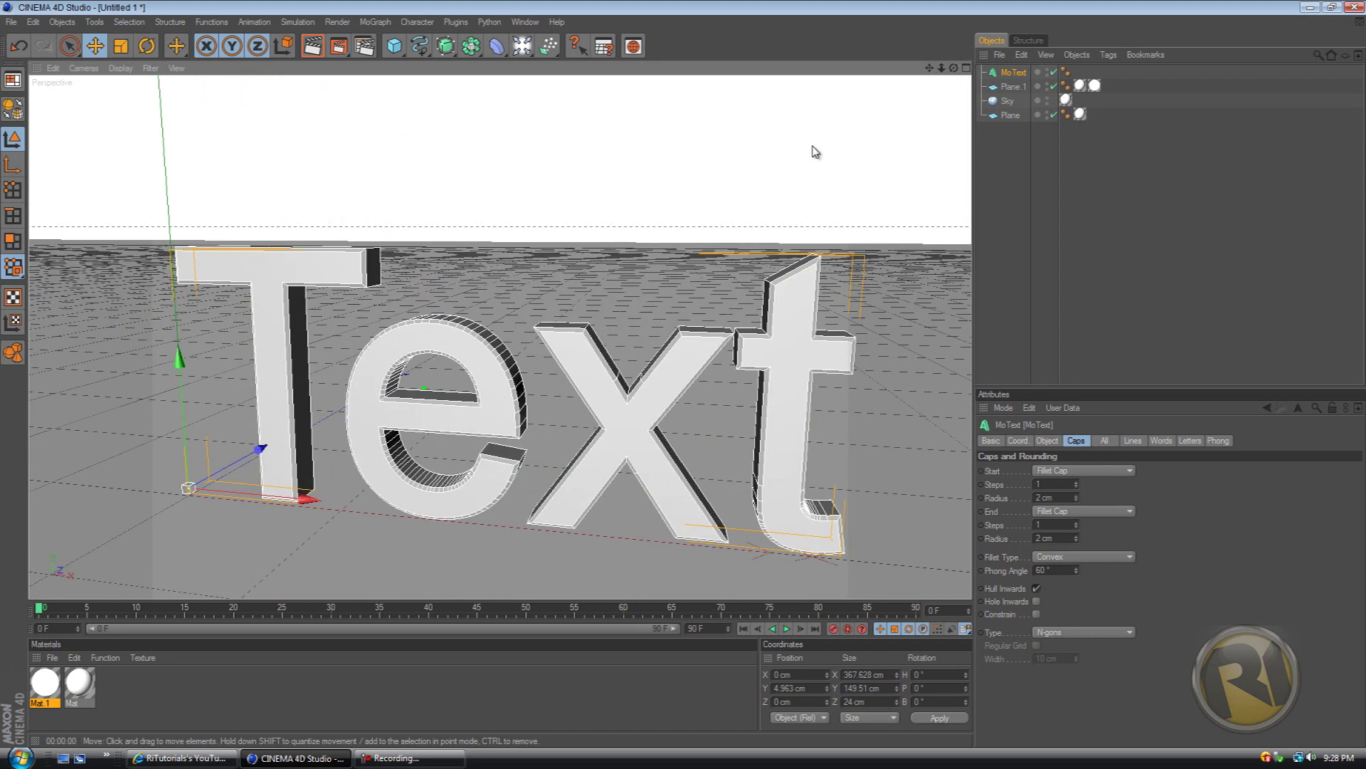
scroll(735, 146, "down", 3)
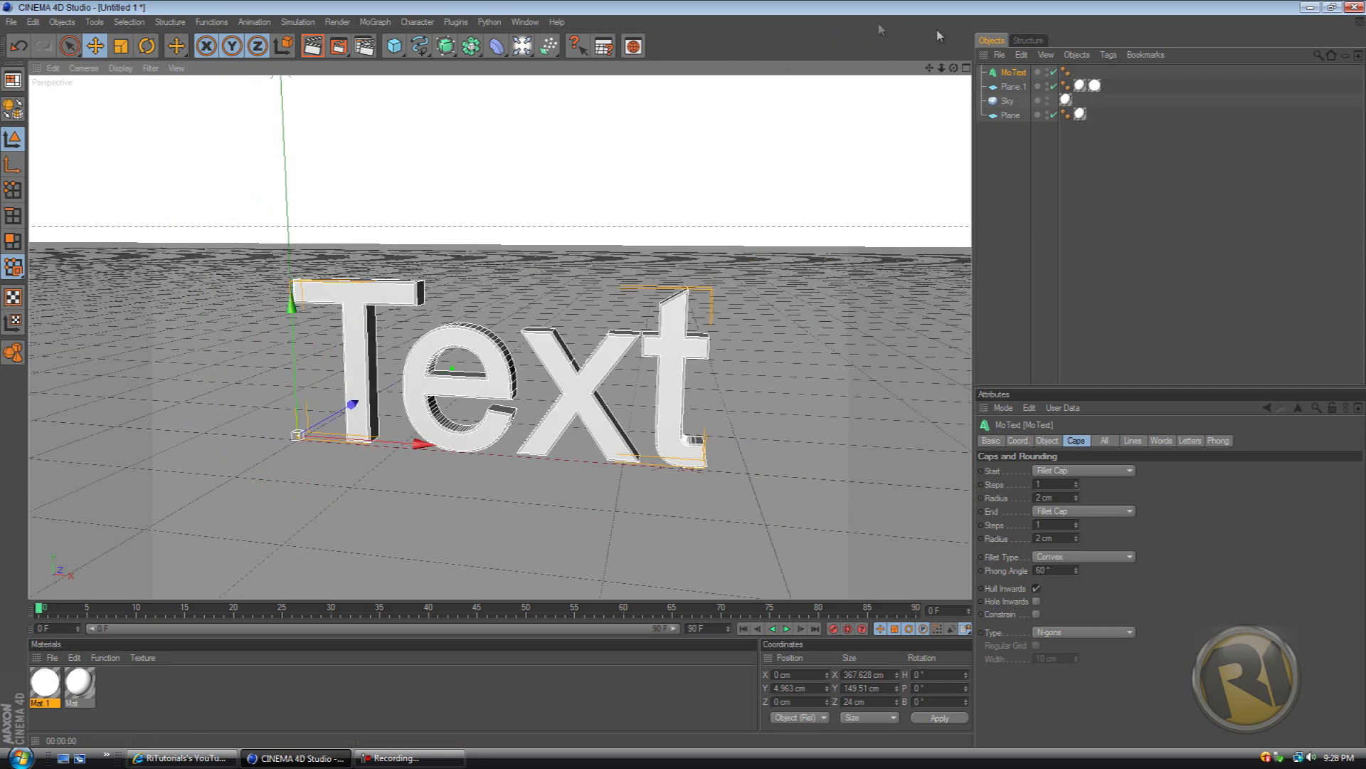
left_click_drag(953, 68, 687, 383)
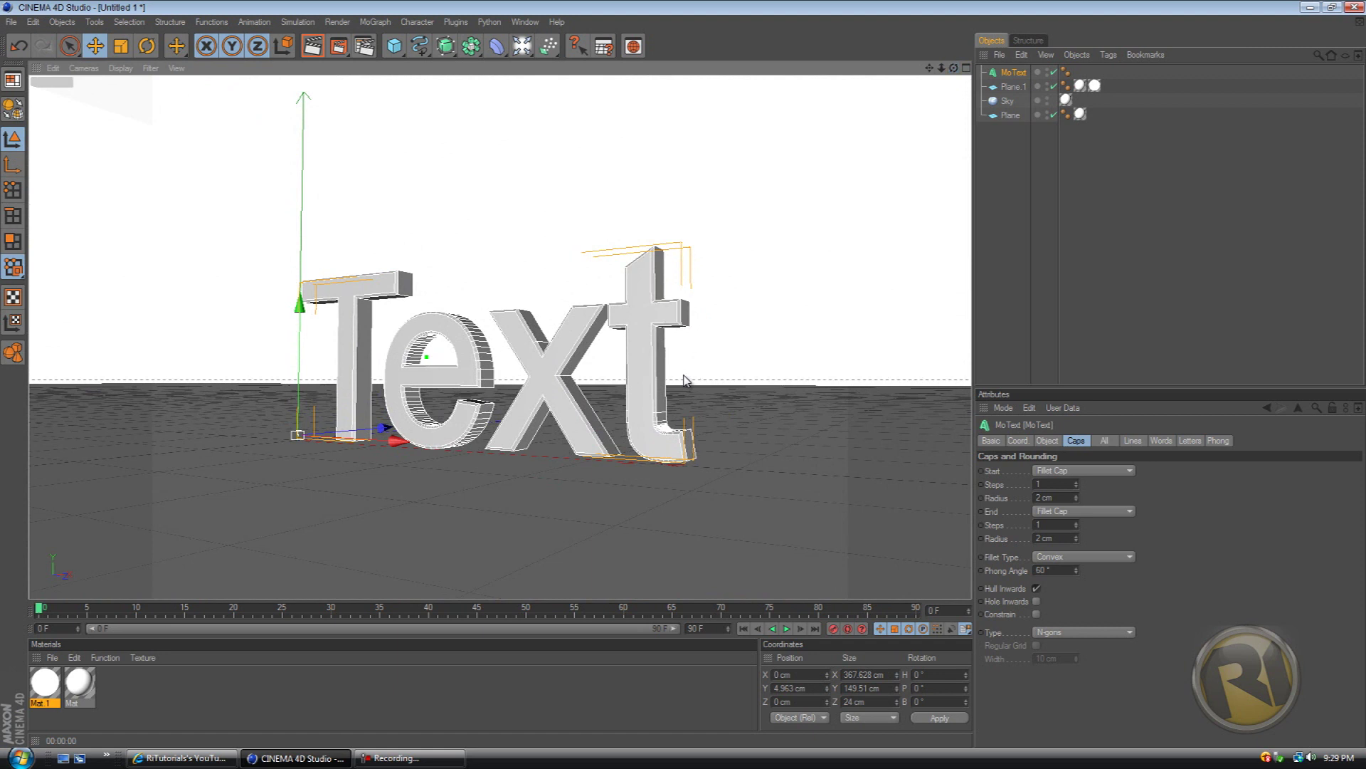